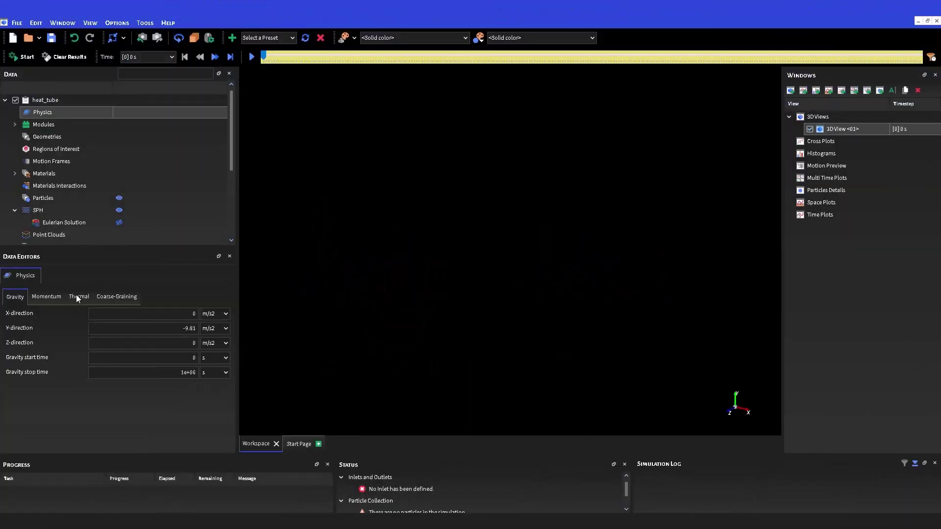
# Tick Enable Thermal on the Physics Thermal tab, then bring up the Geometries editor
pyautogui.click(76, 296)
pyautogui.click(91, 313)
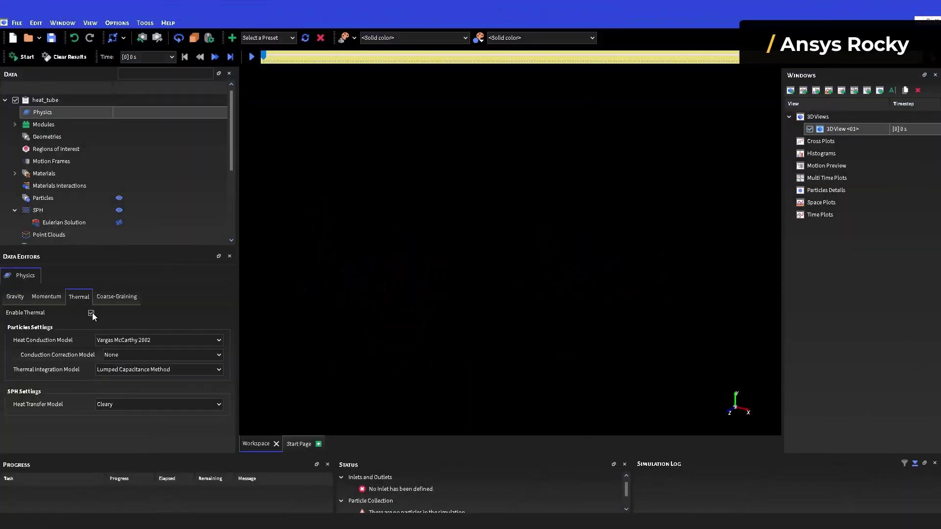
pyautogui.click(51, 137)
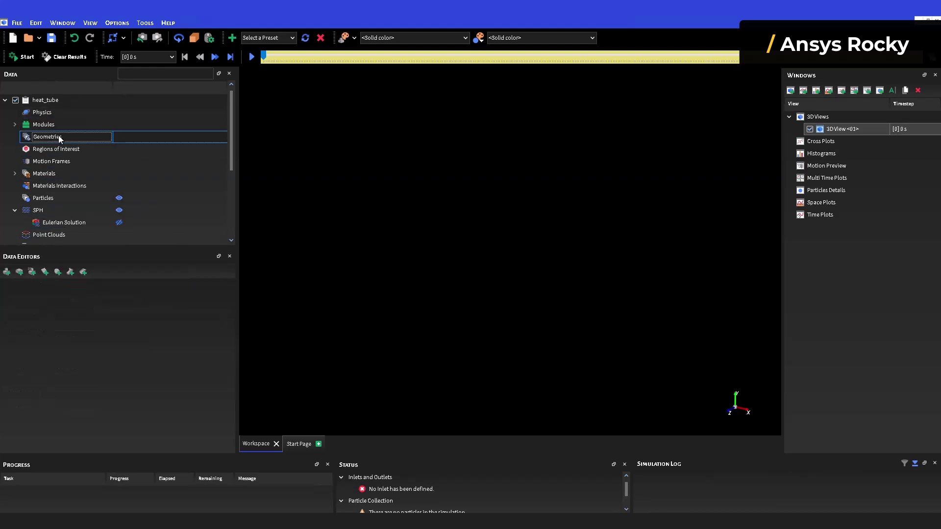
# Import heat_tube.stl in millimetres as a System Coupling wall geometry
pyautogui.click(31, 272)
pyautogui.click(163, 105)
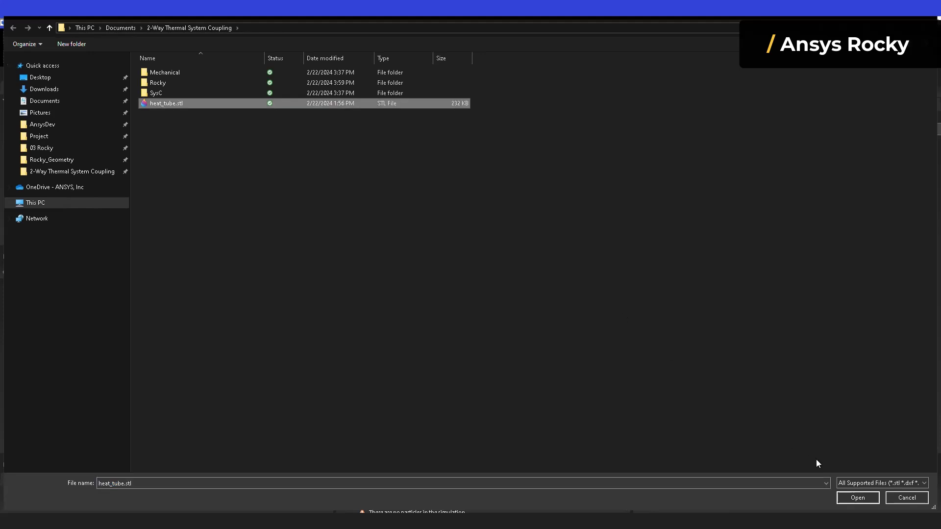
pyautogui.click(856, 497)
pyautogui.click(460, 219)
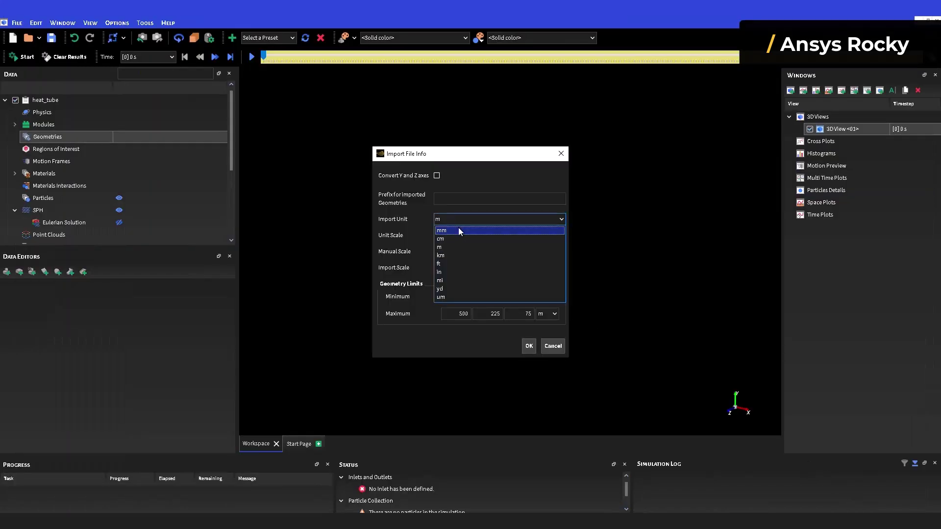
pyautogui.click(458, 231)
pyautogui.click(528, 347)
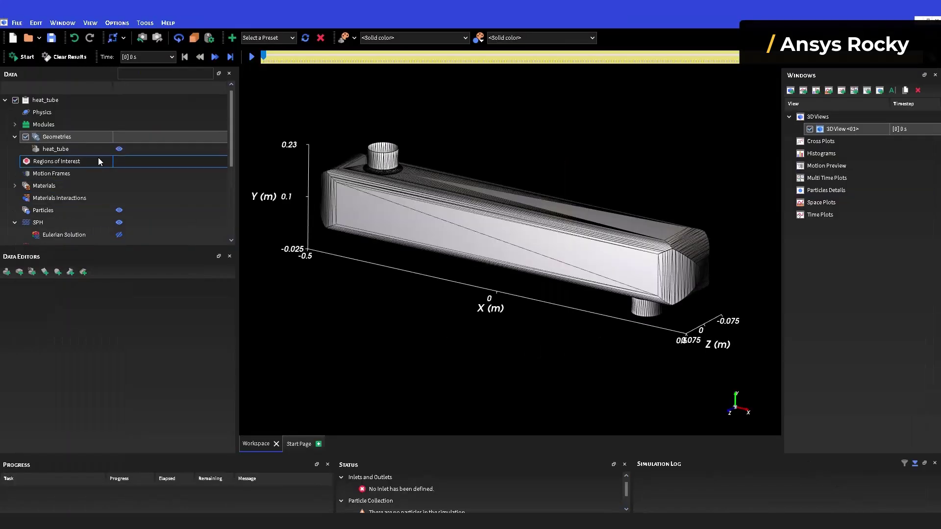
# Set the heat_tube wall's Triangle Size to 0.01 m
pyautogui.click(59, 149)
pyautogui.click(158, 371)
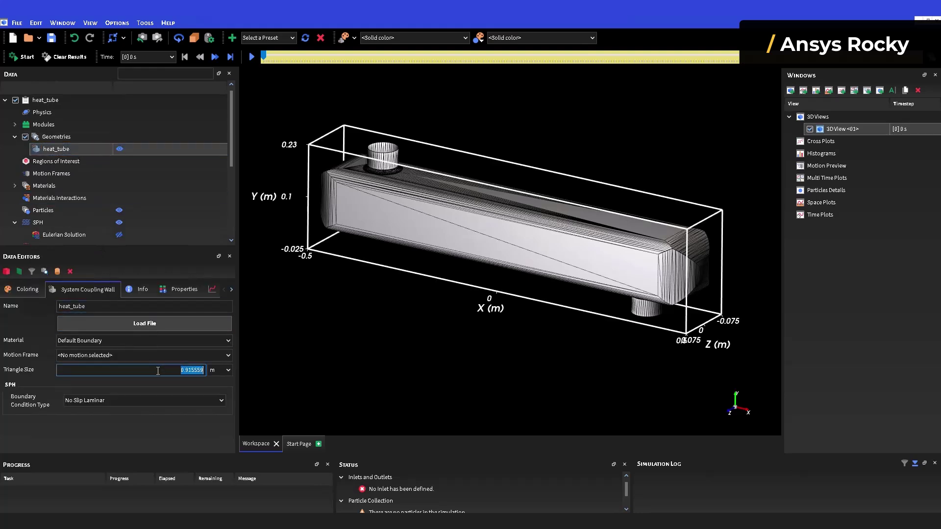
pyautogui.press('Return')
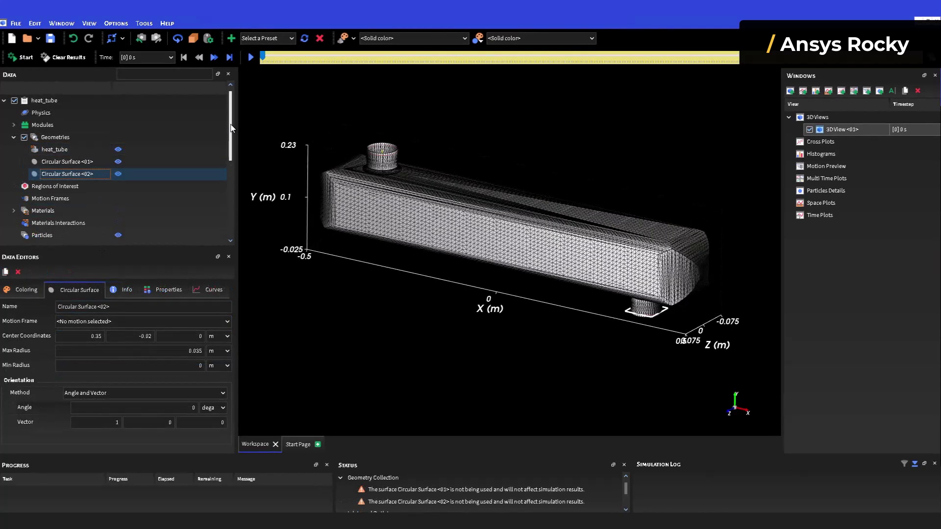
pyautogui.moveTo(232, 129); pyautogui.dragTo(233, 164)
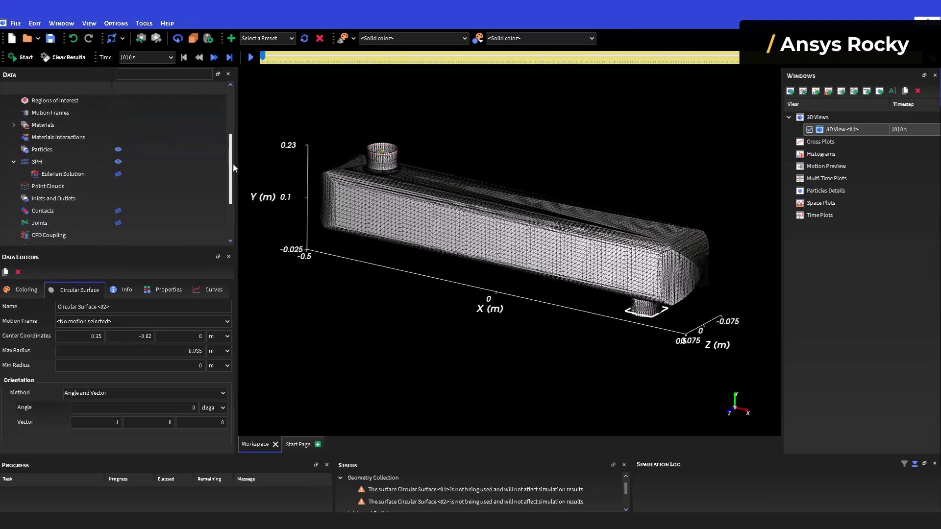
# Set the SPH Kernel Element Size to 0.01 m
pyautogui.click(69, 161)
pyautogui.moveTo(230, 330); pyautogui.dragTo(233, 351)
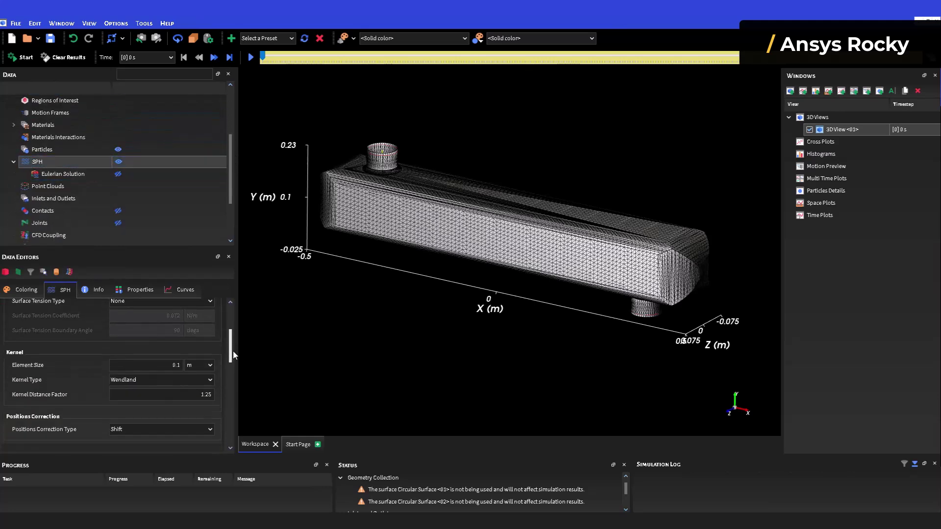
pyautogui.click(165, 366)
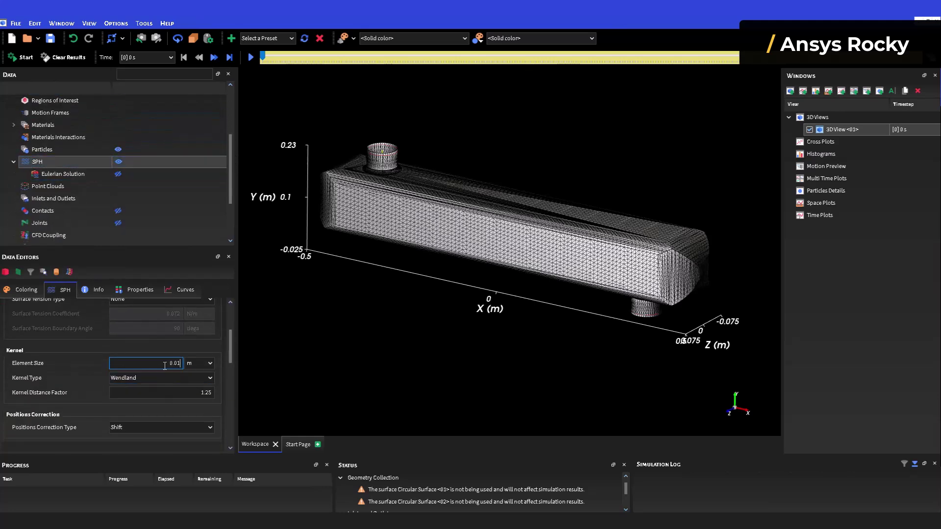
pyautogui.moveTo(232, 170); pyautogui.dragTo(232, 184)
pyautogui.click(66, 162)
# Write the System Coupling file heat_tube_r.SCP from the Solver settings, declining to open its folder
pyautogui.click(40, 223)
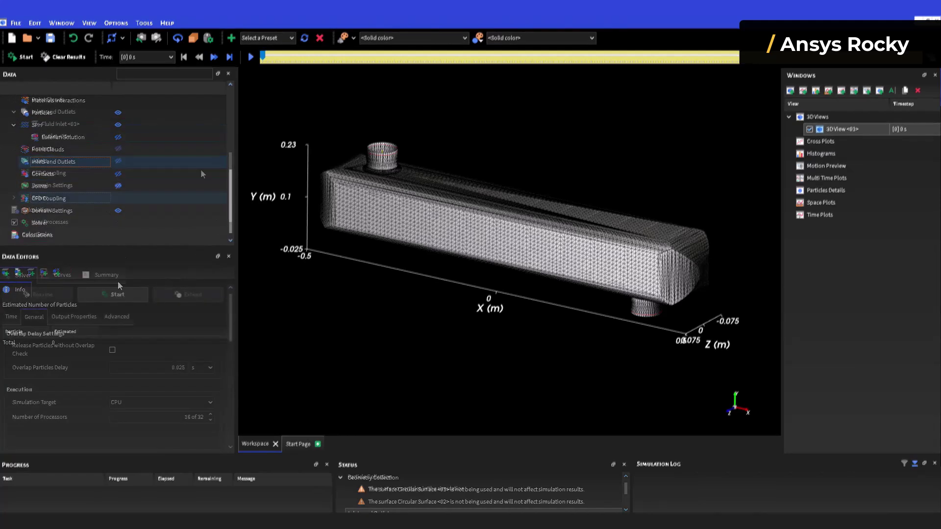
pyautogui.click(16, 23)
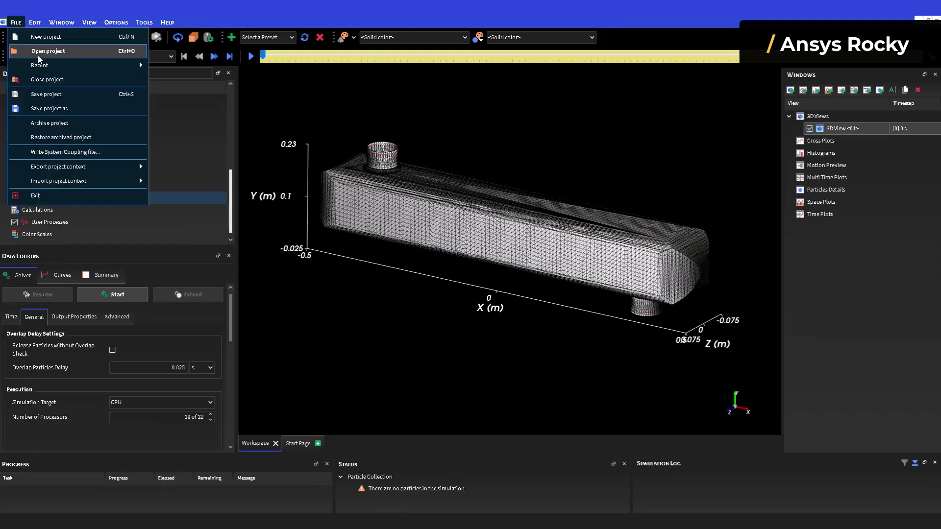
pyautogui.click(116, 153)
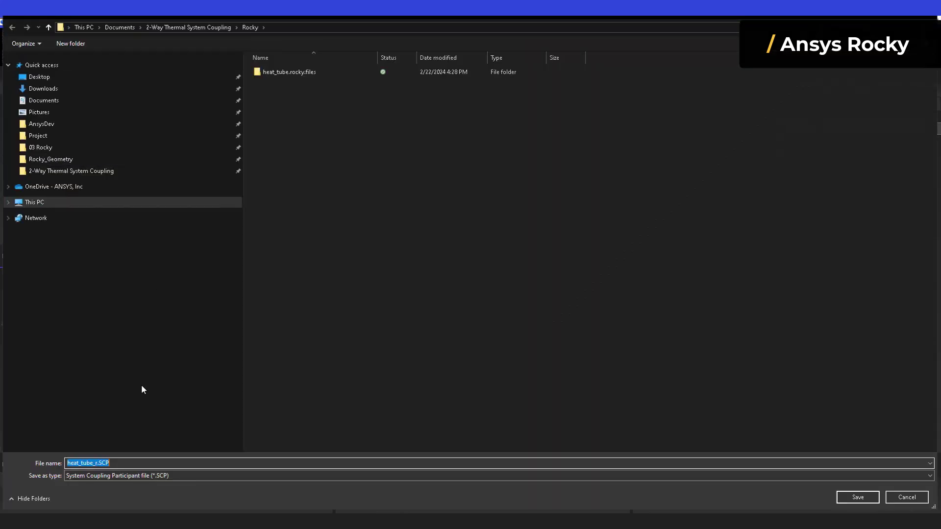
pyautogui.click(260, 465)
pyautogui.click(855, 505)
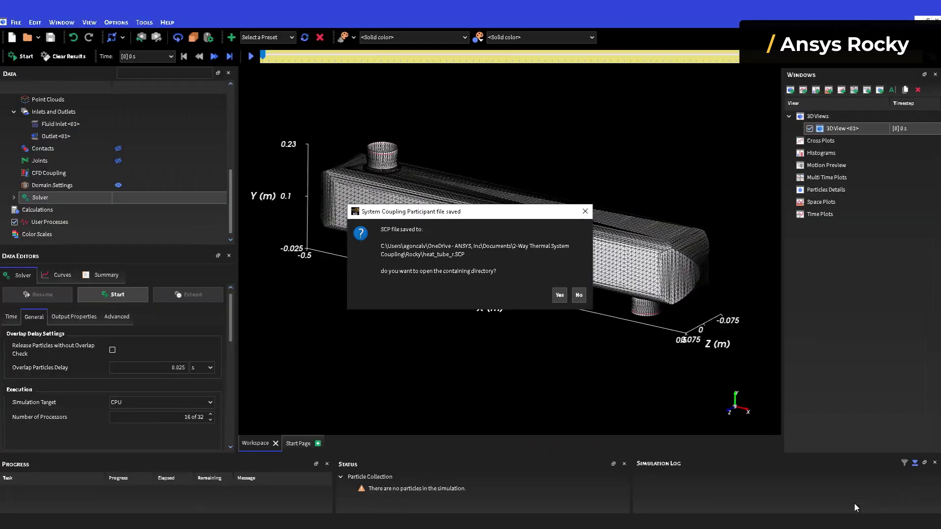
pyautogui.click(579, 295)
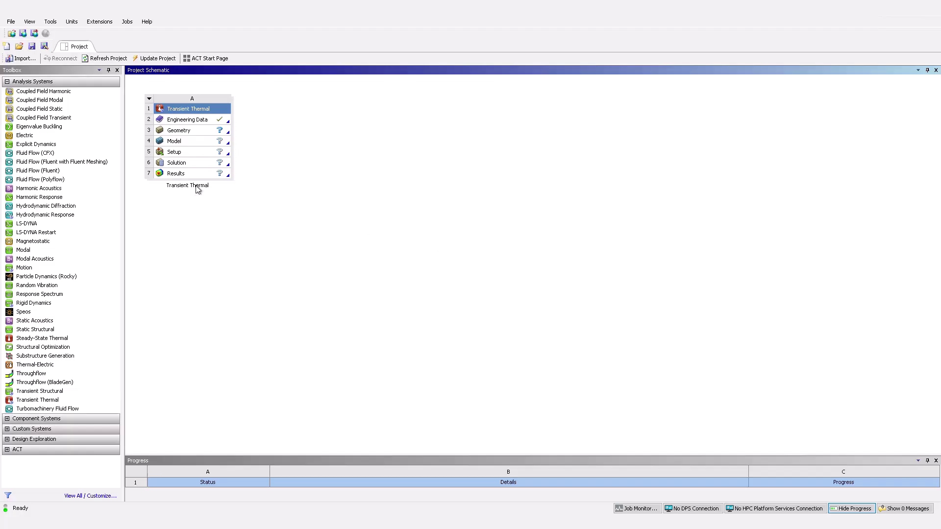
# Import heat_tube.scdoc into the Transient Thermal system's Geometry cell
pyautogui.click(192, 131)
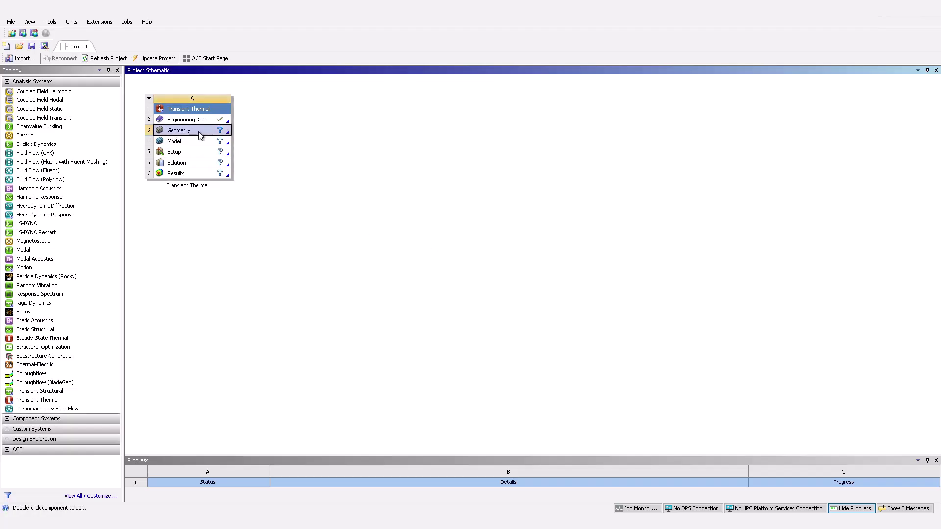
pyautogui.rightClick(199, 131)
pyautogui.moveTo(255, 170)
pyautogui.click(339, 171)
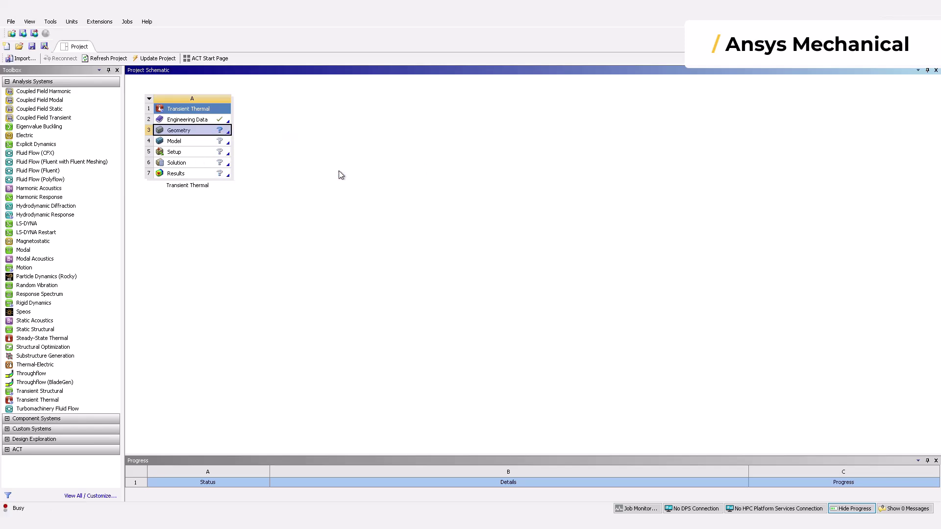
pyautogui.click(187, 116)
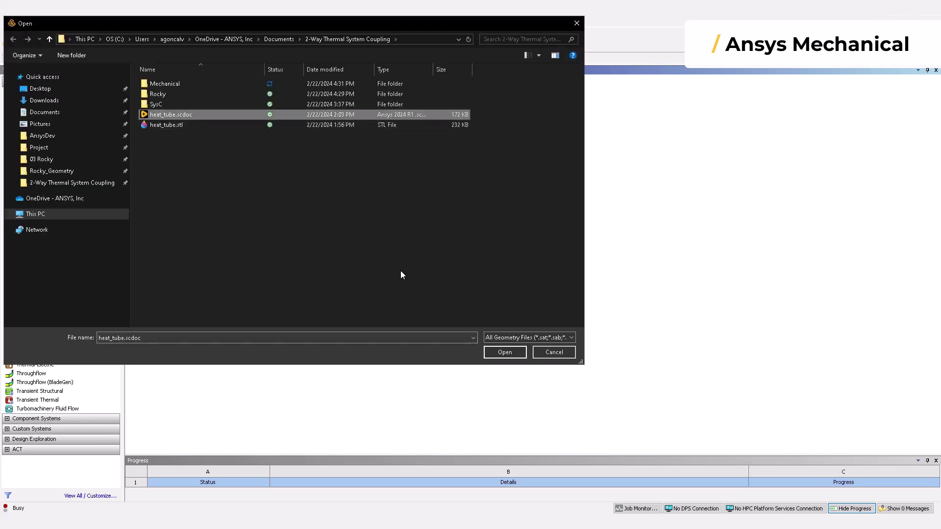
pyautogui.click(505, 353)
pyautogui.click(192, 142)
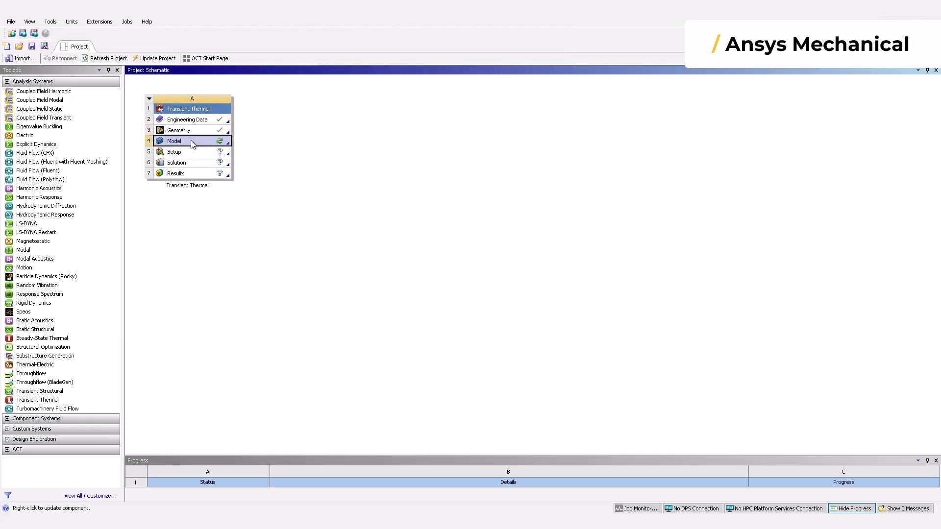
# Open the model in Mechanical; set shell Thickness 0.1 m and mesh Element Size 5e-3 m
pyautogui.rightClick(193, 144)
pyautogui.click(208, 143)
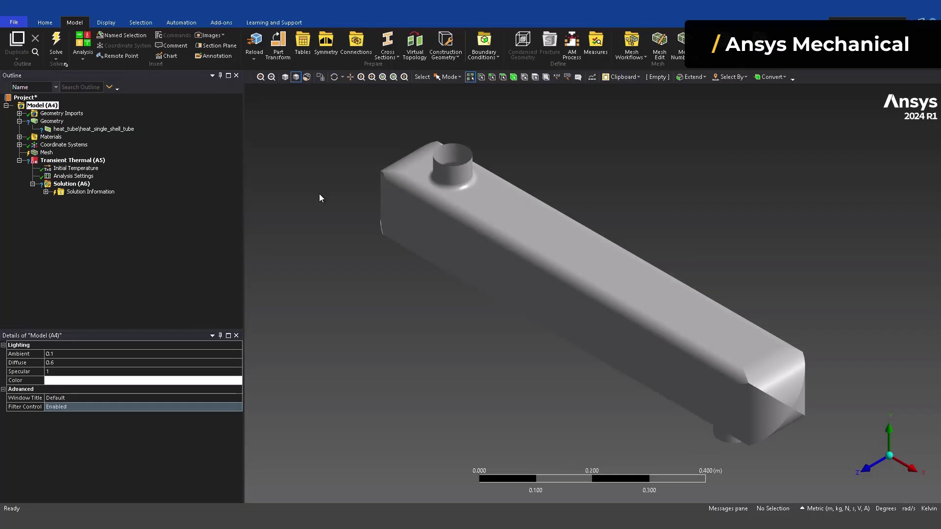
pyautogui.click(97, 128)
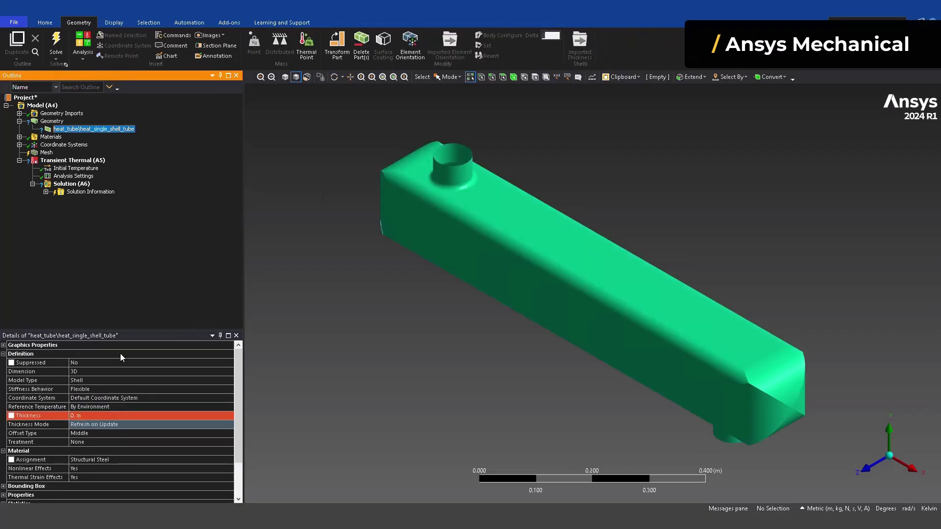
pyautogui.click(94, 417)
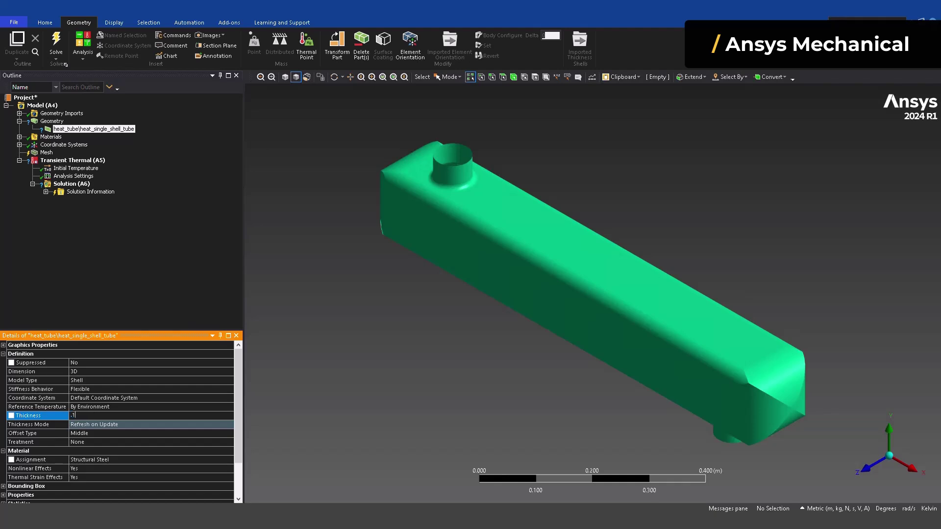
pyautogui.press('Return')
pyautogui.click(45, 152)
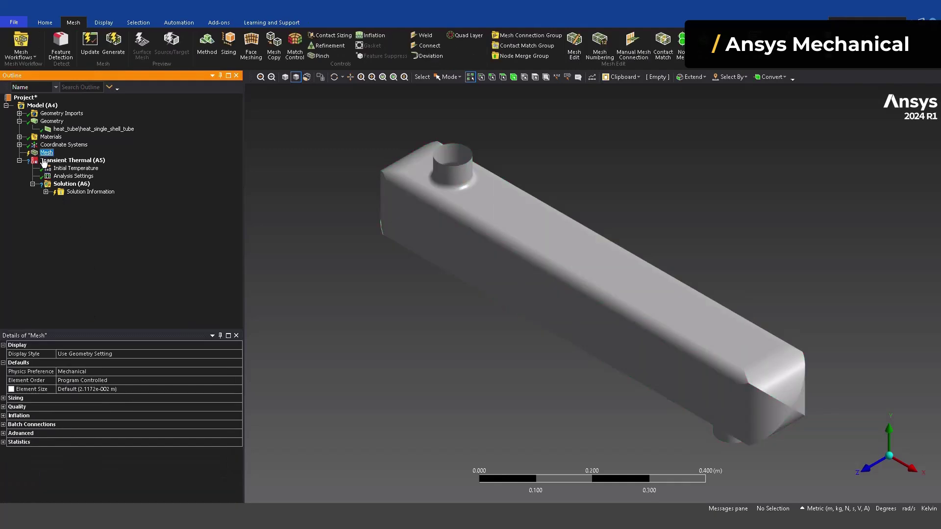
pyautogui.click(128, 389)
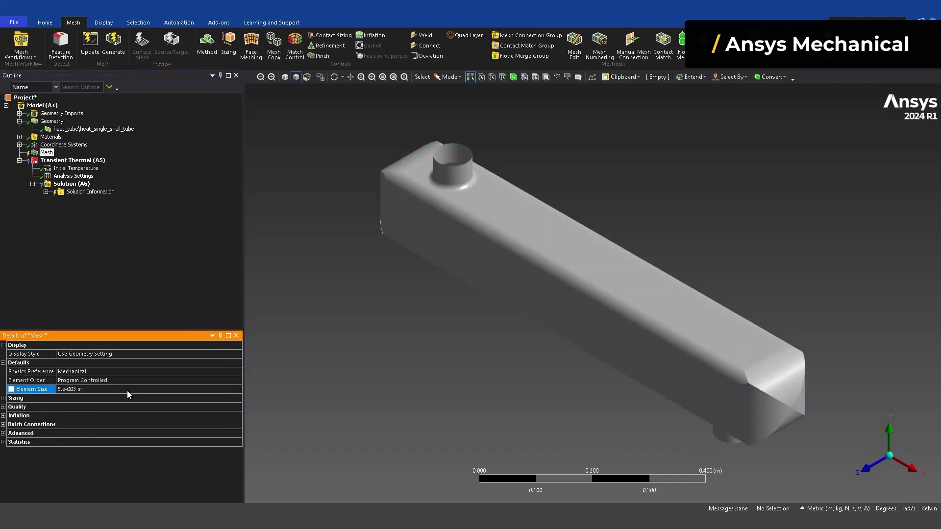
# Generate the mesh and set the initial temperature to 320 K
pyautogui.click(113, 43)
pyautogui.click(76, 169)
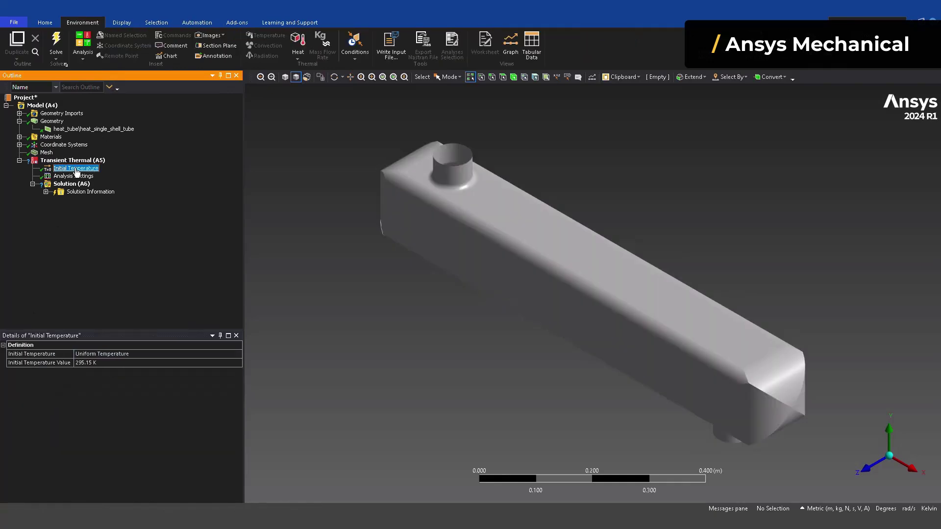
pyautogui.click(107, 362)
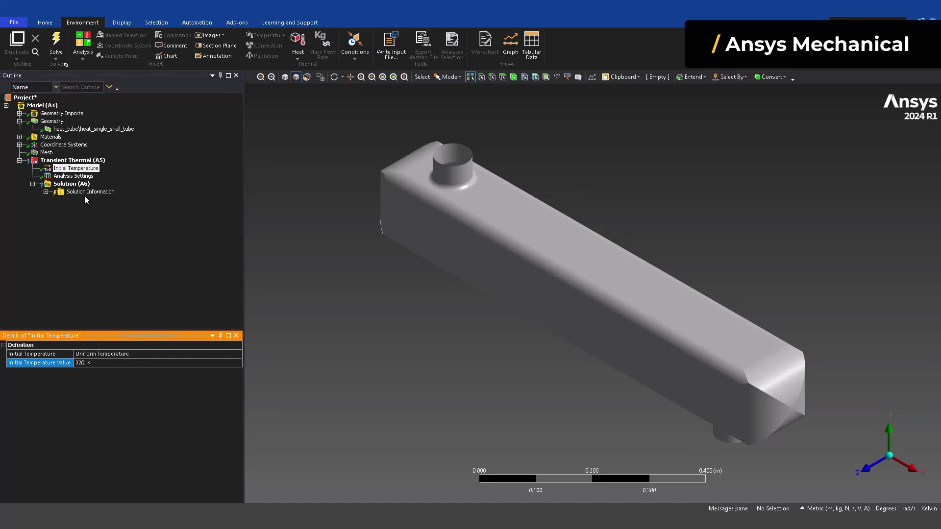
# Set Step End Time 10 s, Auto Time Stepping Off, and Time Step 0.01 s
pyautogui.click(73, 176)
pyautogui.click(92, 371)
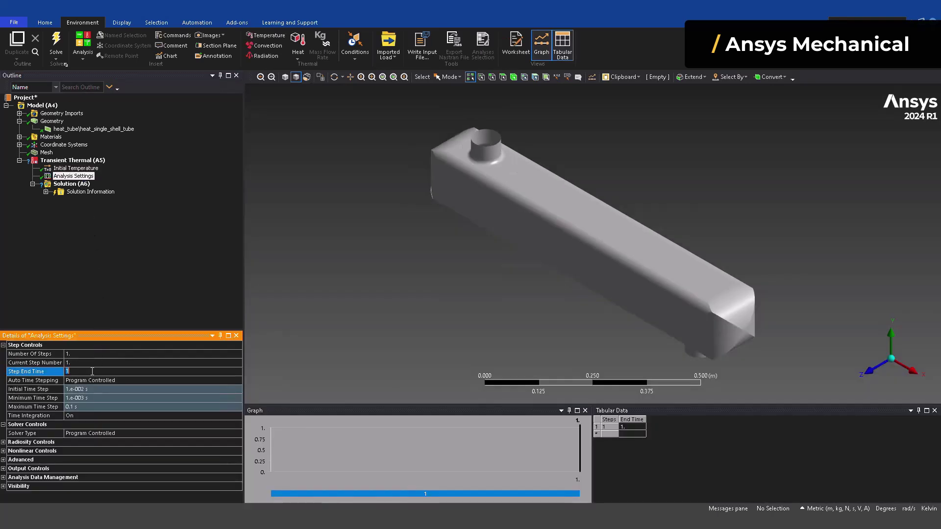
pyautogui.doubleClick(123, 384)
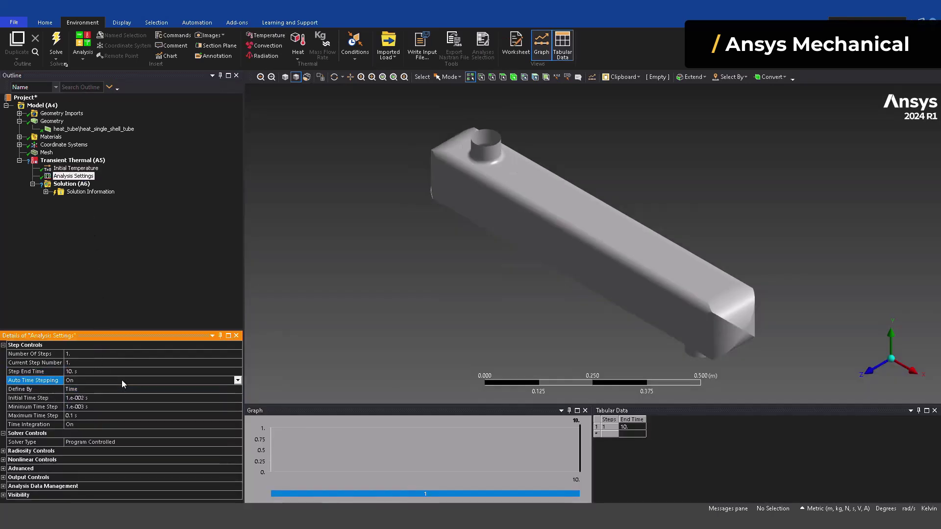
pyautogui.doubleClick(122, 385)
pyautogui.click(114, 398)
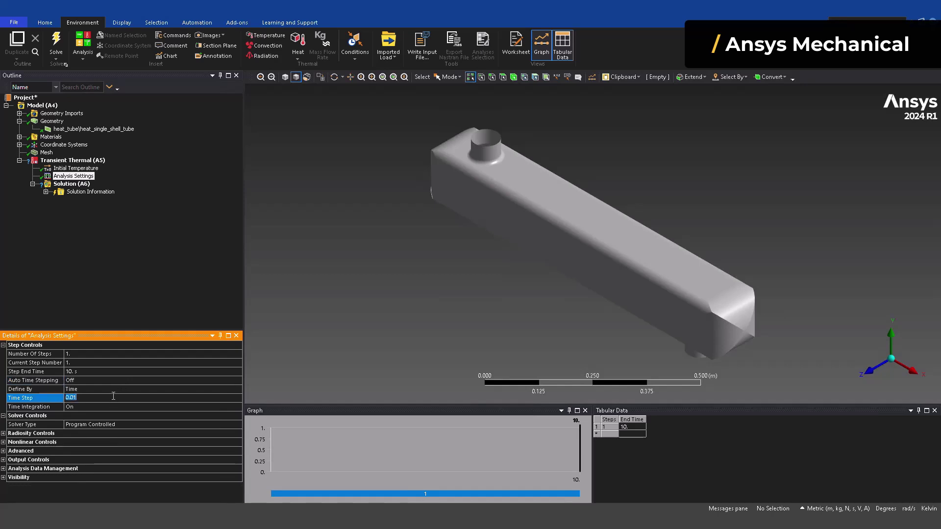
pyautogui.click(93, 407)
pyautogui.click(73, 161)
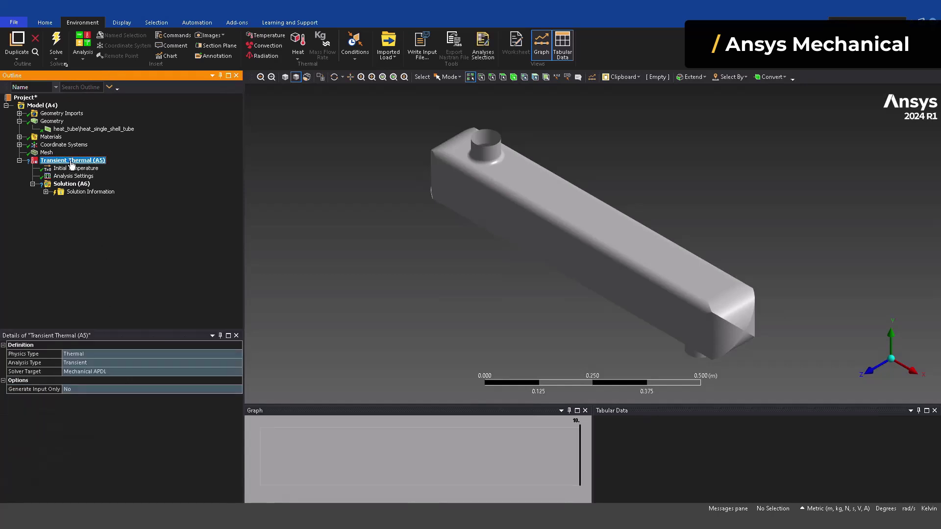
# Insert a System Coupling Region scoped to all 20 faces of the tube via box select
pyautogui.rightClick(73, 161)
pyautogui.moveTo(98, 166)
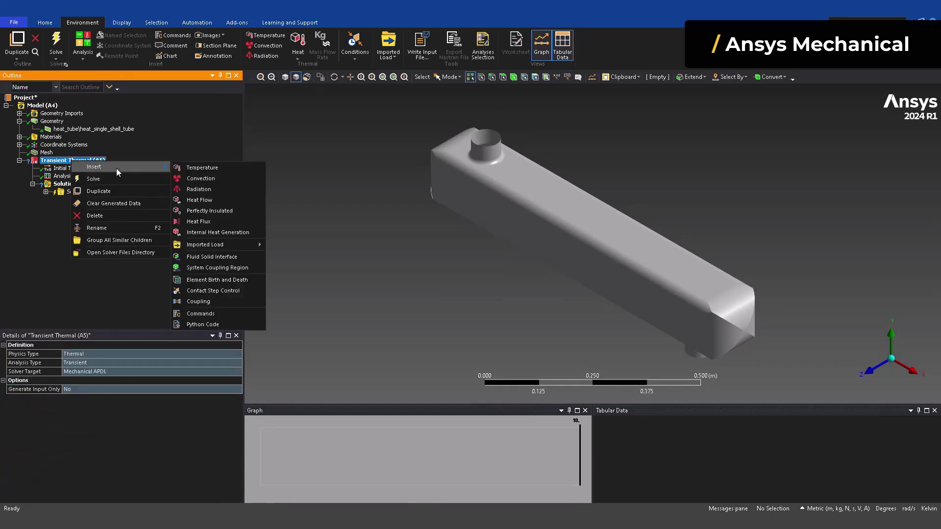
pyautogui.click(203, 268)
pyautogui.click(503, 78)
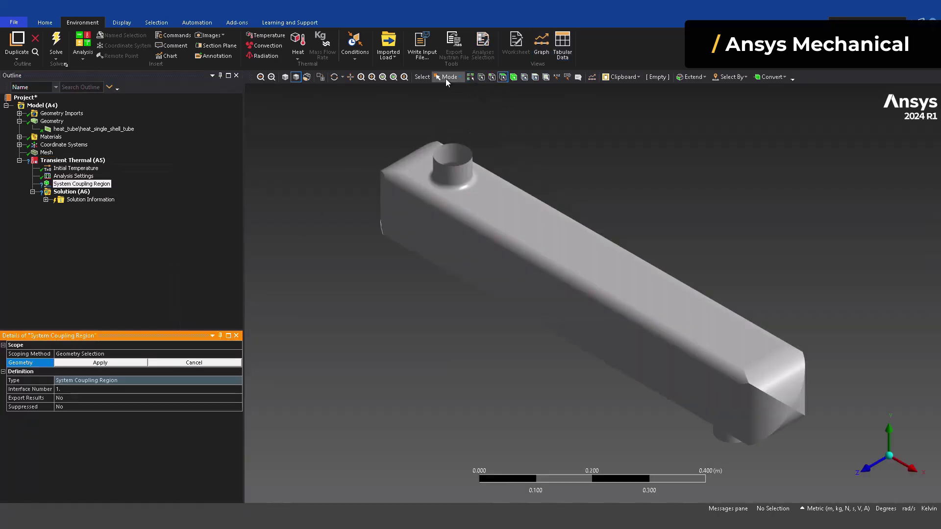
pyautogui.click(449, 77)
pyautogui.click(456, 99)
pyautogui.moveTo(354, 118); pyautogui.dragTo(831, 466)
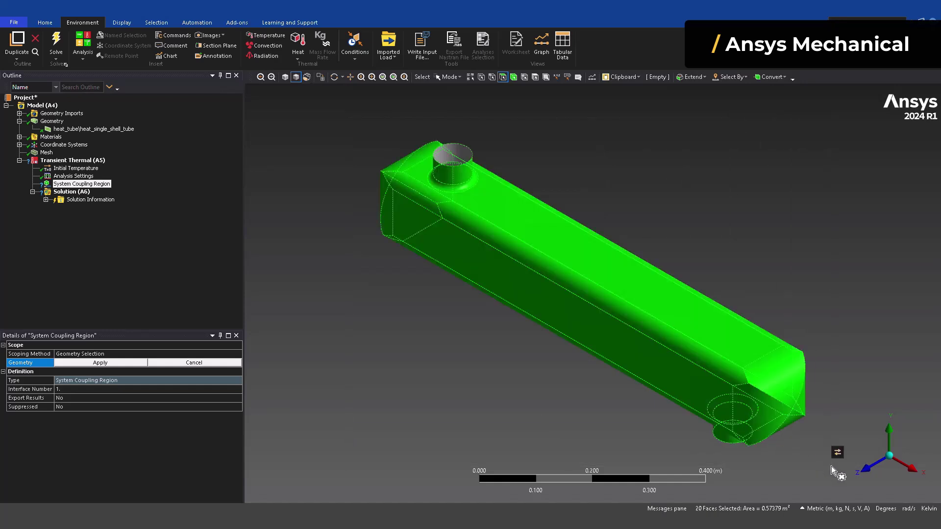
pyautogui.click(100, 362)
# Write the Transient Thermal setup to the heat_tube System Coupling file
pyautogui.click(72, 161)
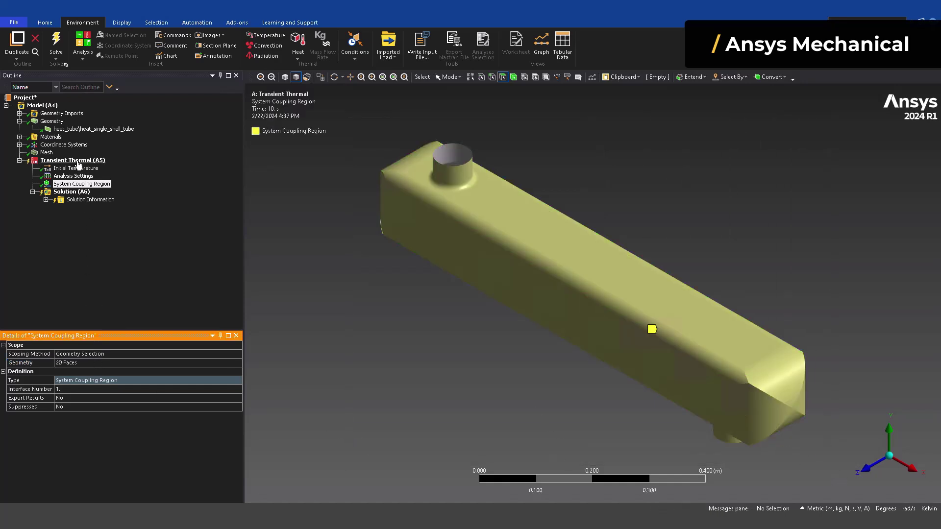
pyautogui.rightClick(78, 161)
pyautogui.click(124, 252)
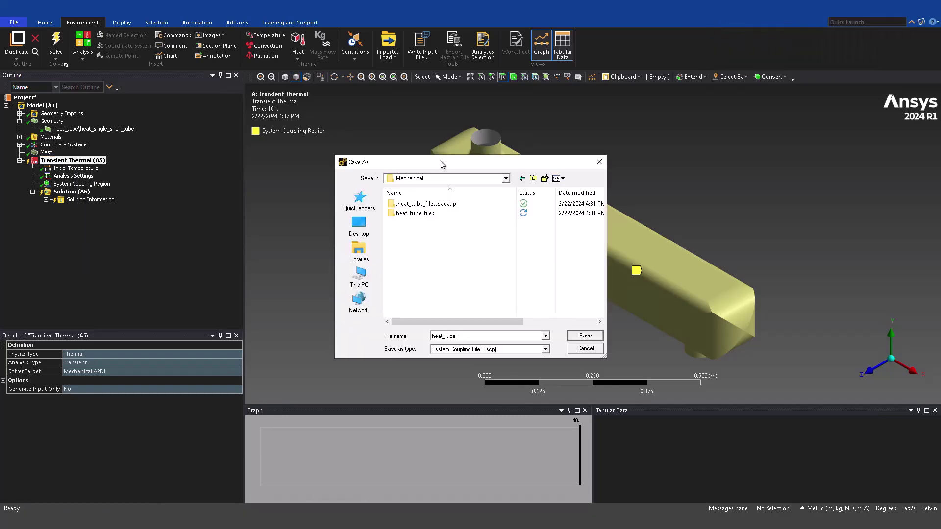
pyautogui.click(584, 336)
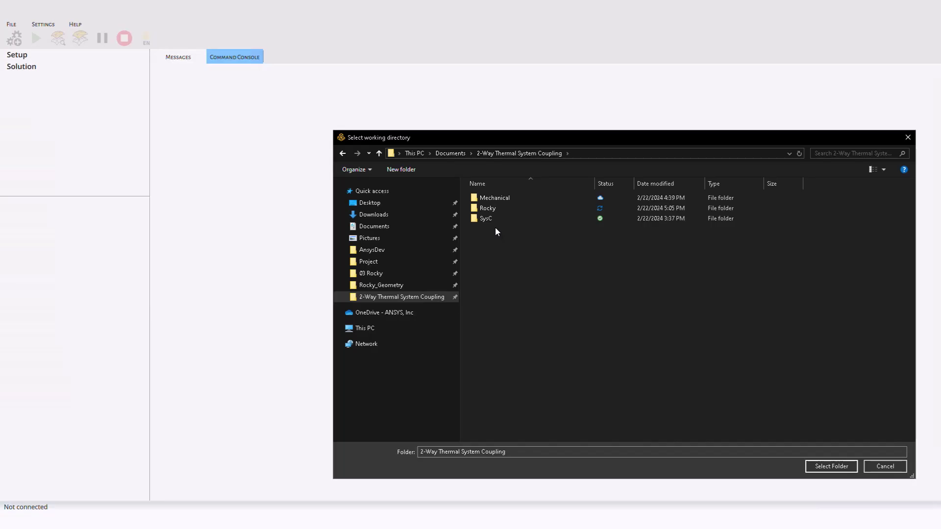
# Use SysC as working directory and add Rocky from Rocky\heat_tube_r.SCP
pyautogui.click(492, 220)
pyautogui.click(835, 467)
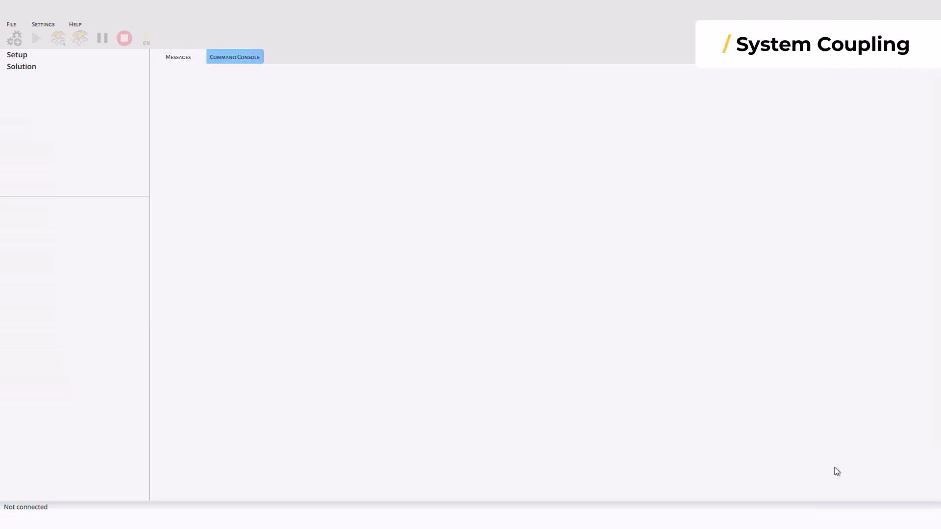
pyautogui.click(14, 38)
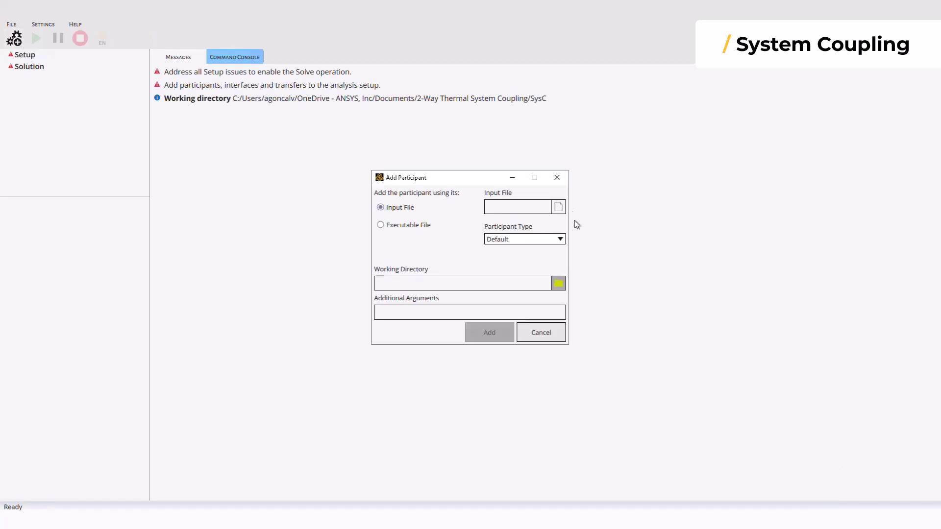
pyautogui.click(559, 208)
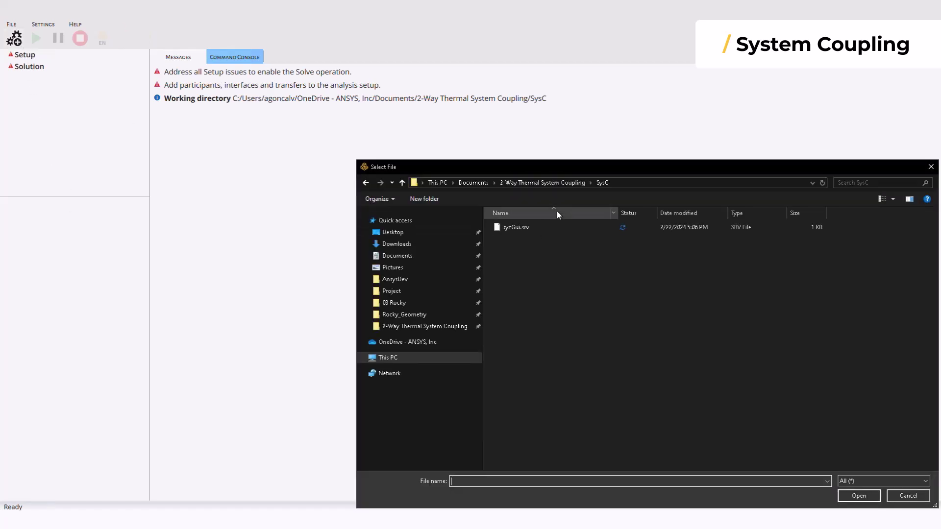
pyautogui.click(559, 181)
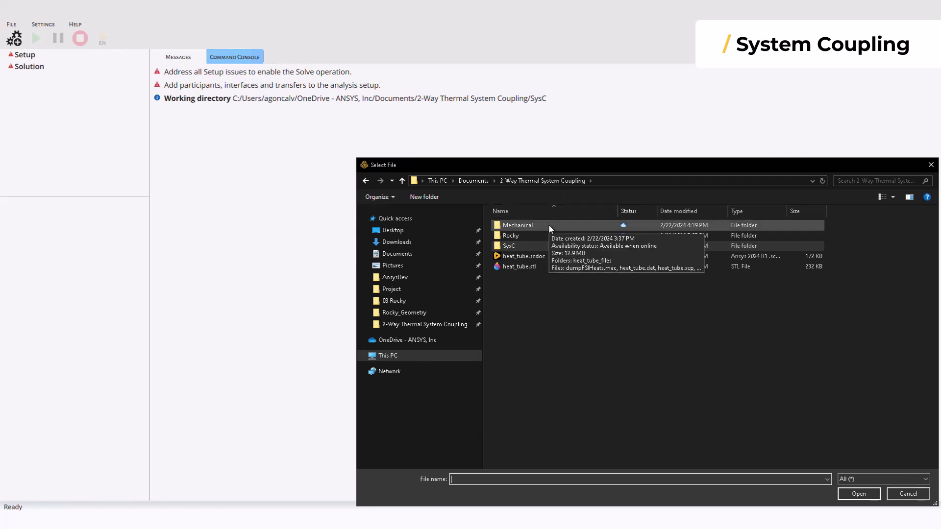
pyautogui.doubleClick(549, 234)
pyautogui.click(548, 244)
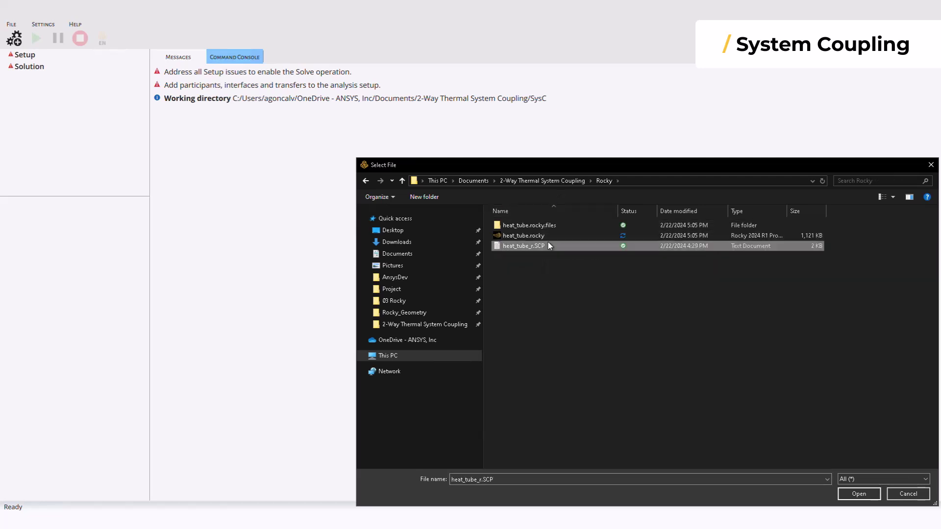
pyautogui.click(869, 495)
pyautogui.click(479, 336)
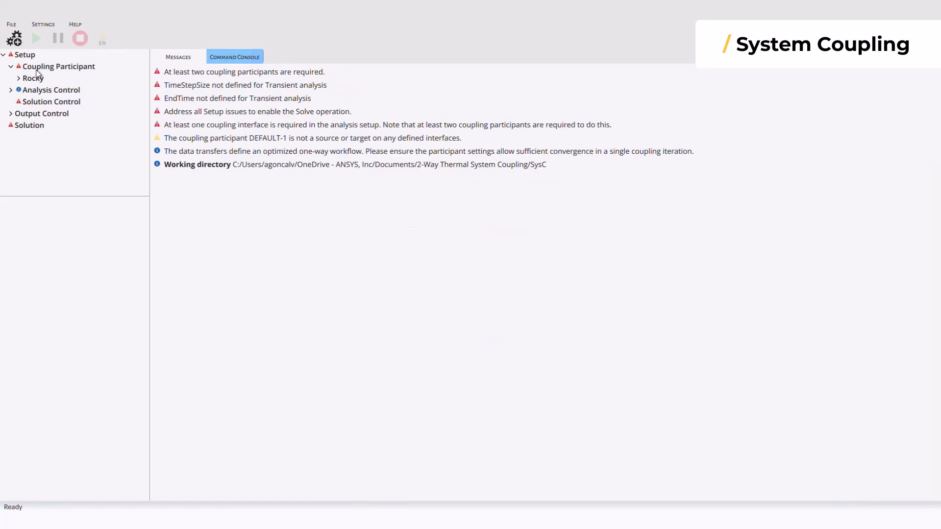
# Add MAPDL Transient Thermal as a participant from Mechanical\heat_tube.scp
pyautogui.click(14, 38)
pyautogui.click(558, 206)
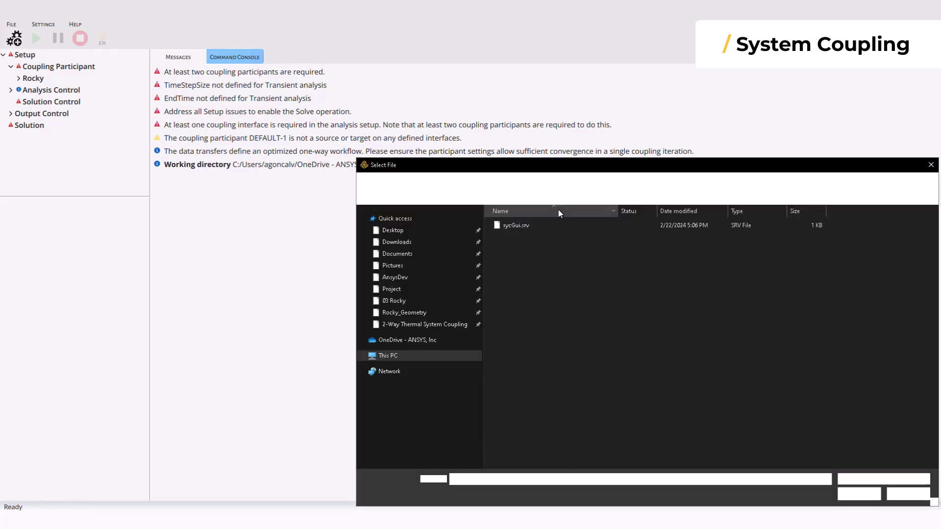
pyautogui.doubleClick(517, 225)
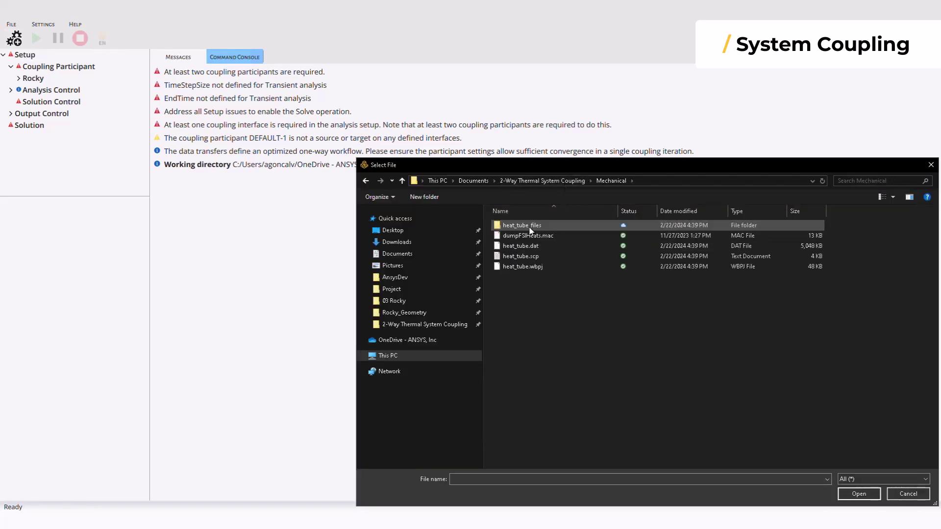
pyautogui.click(521, 256)
pyautogui.click(859, 494)
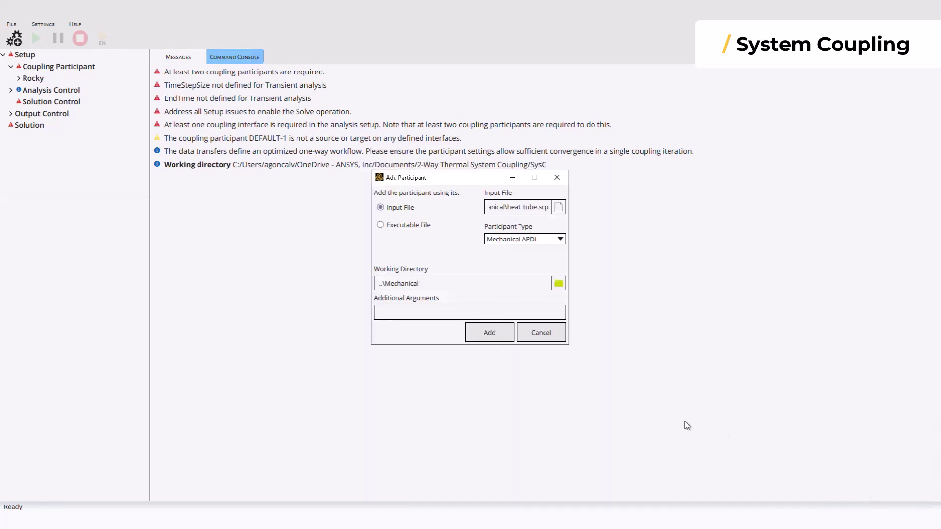
pyautogui.click(496, 331)
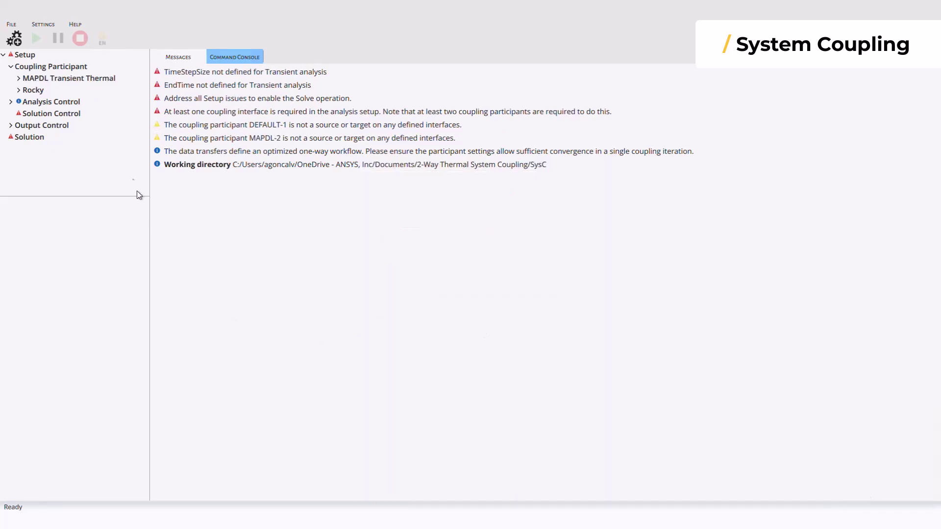
# Add CouplingInterface 1 with Rocky on side One and MAPDL Transient Thermal on side Two
pyautogui.click(30, 58)
pyautogui.rightClick(31, 58)
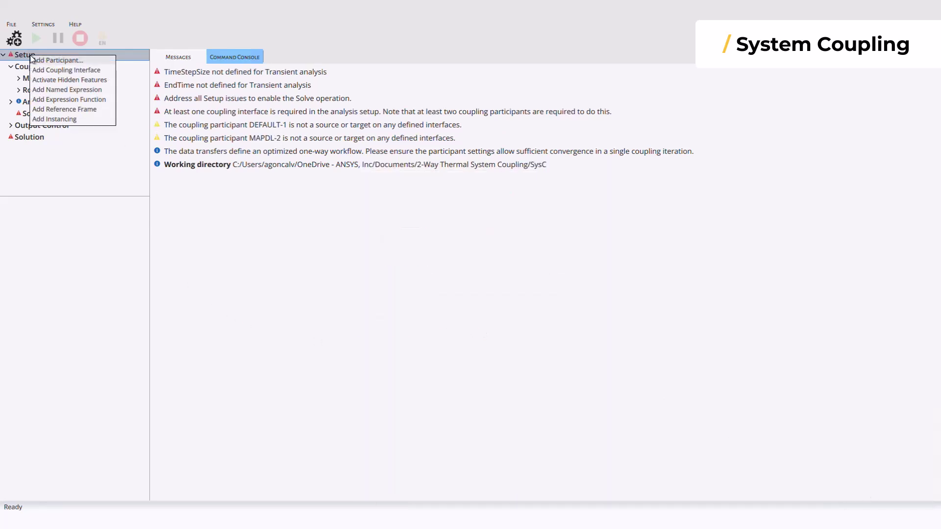
pyautogui.click(74, 74)
pyautogui.click(66, 152)
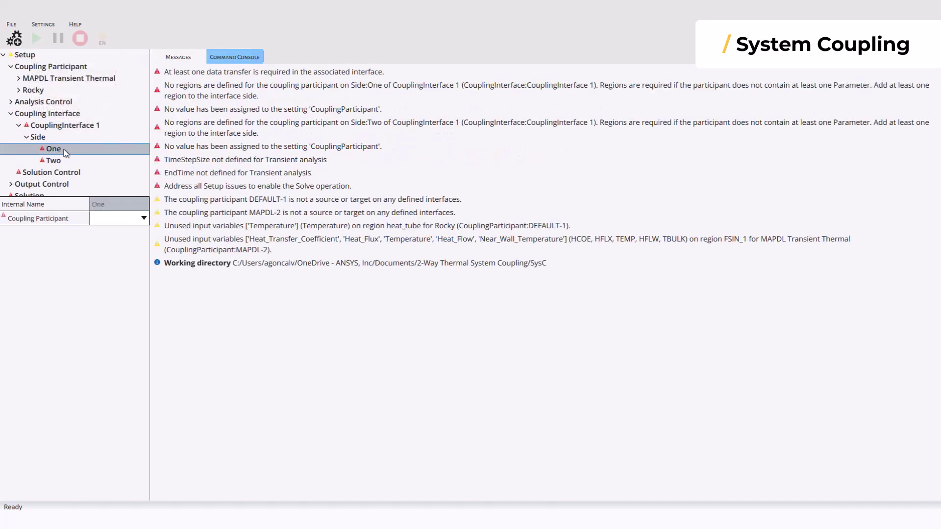
pyautogui.click(117, 218)
pyautogui.click(104, 248)
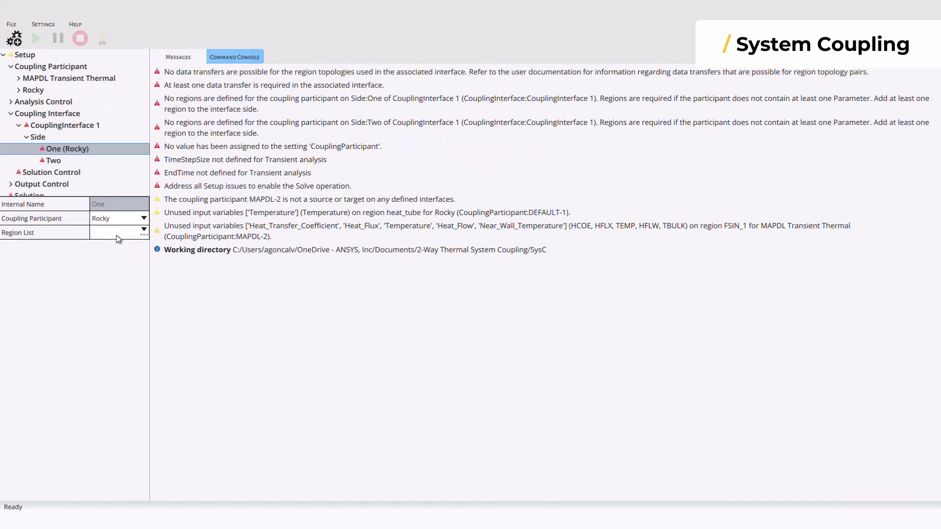
pyautogui.click(70, 161)
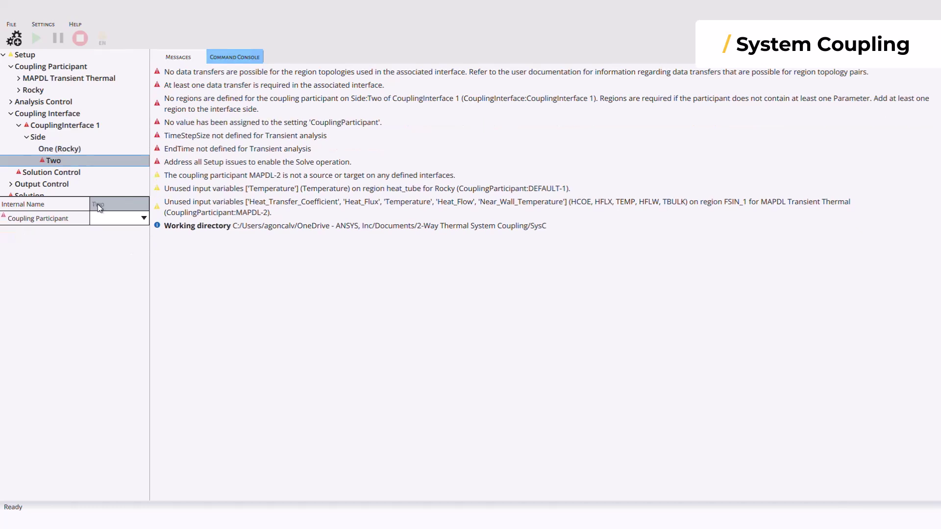
pyautogui.click(104, 216)
pyautogui.click(109, 263)
pyautogui.click(108, 234)
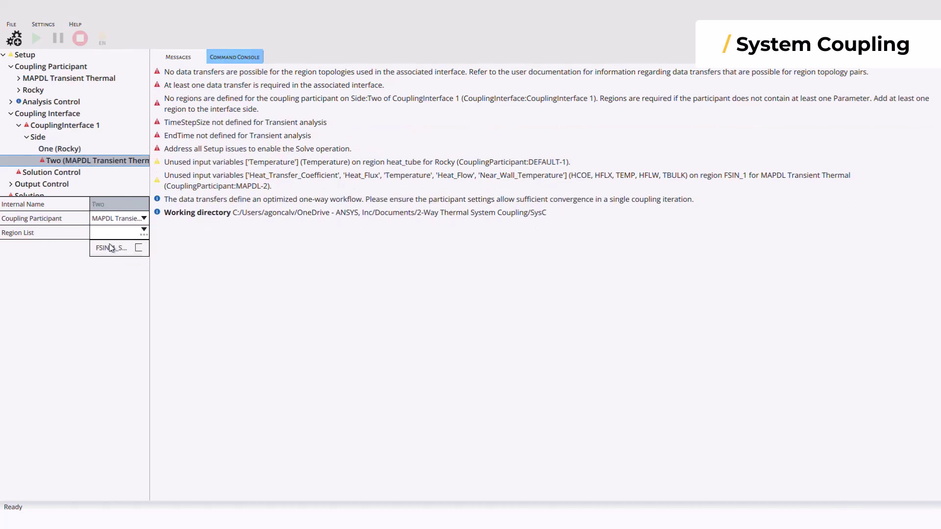
# Add Heat_Flow and Temperature data transfers to CouplingInterface 1
pyautogui.rightClick(67, 129)
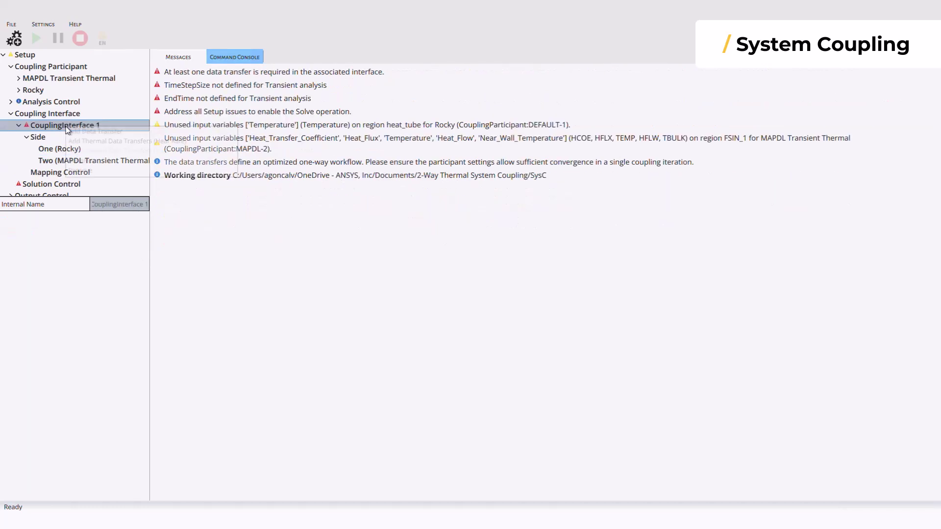
pyautogui.click(206, 141)
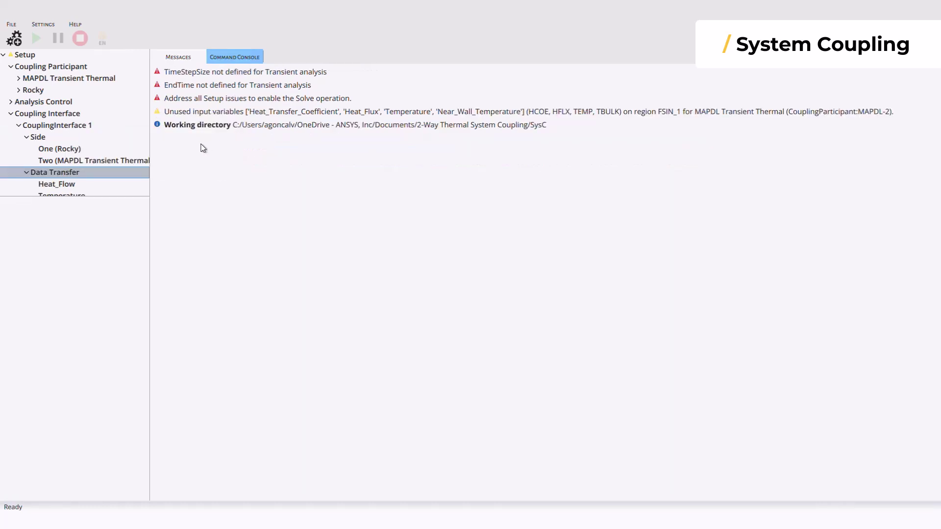
pyautogui.moveTo(117, 198); pyautogui.dragTo(118, 265)
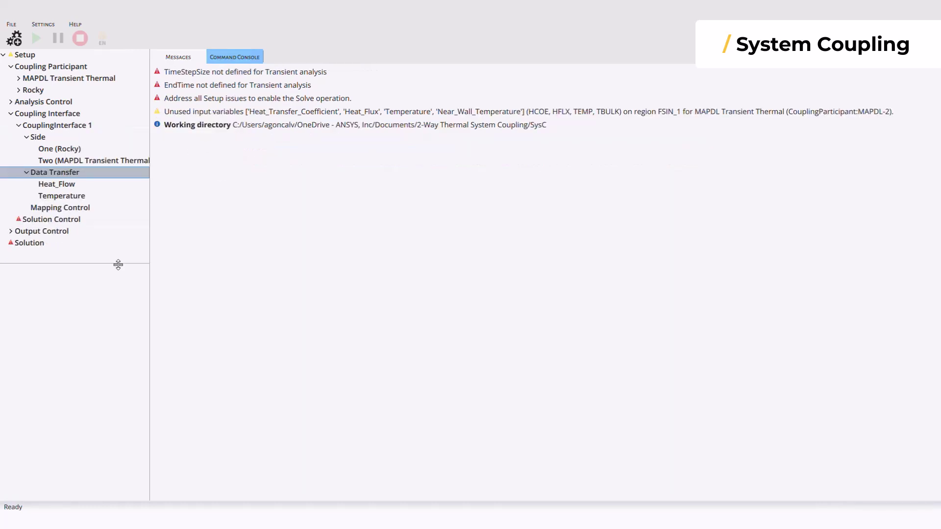
# Set Solution Control End Time to 10 and Time Step Size to 0.1
pyautogui.click(70, 221)
pyautogui.click(100, 286)
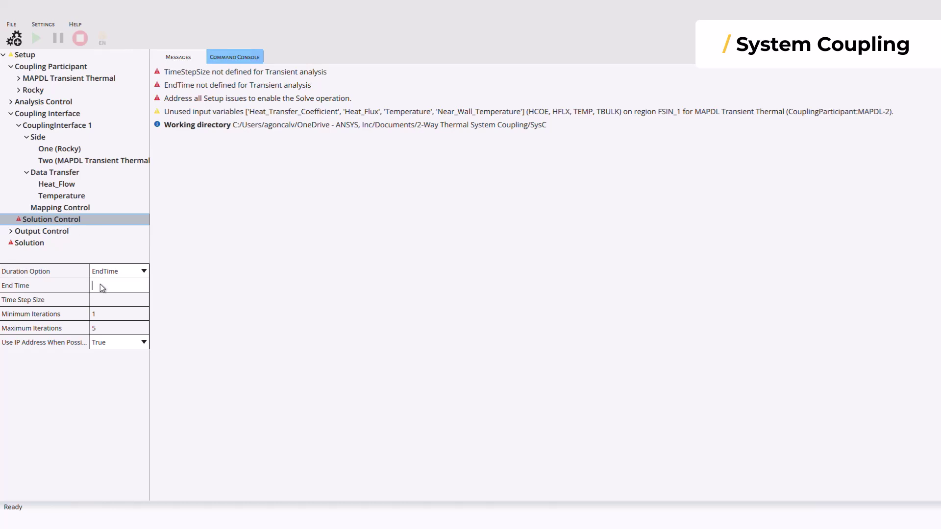
pyautogui.write('10')
pyautogui.click(102, 300)
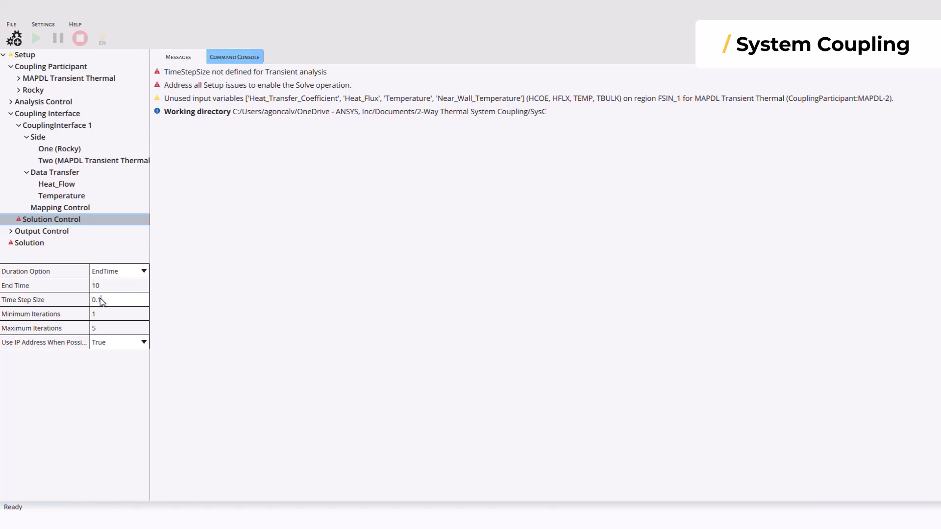
pyautogui.press('Return')
# Set the Output Control results Option to EveryStep
pyautogui.click(10, 231)
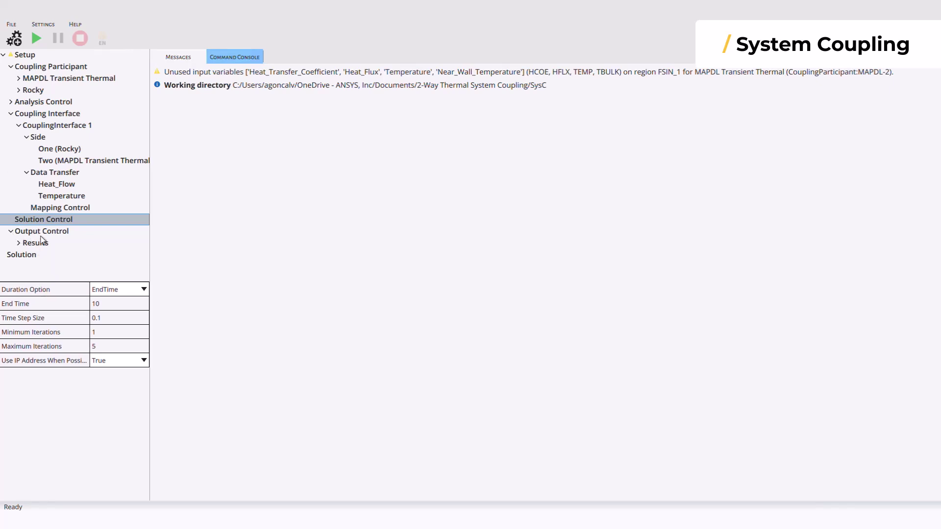
pyautogui.click(20, 243)
pyautogui.click(36, 243)
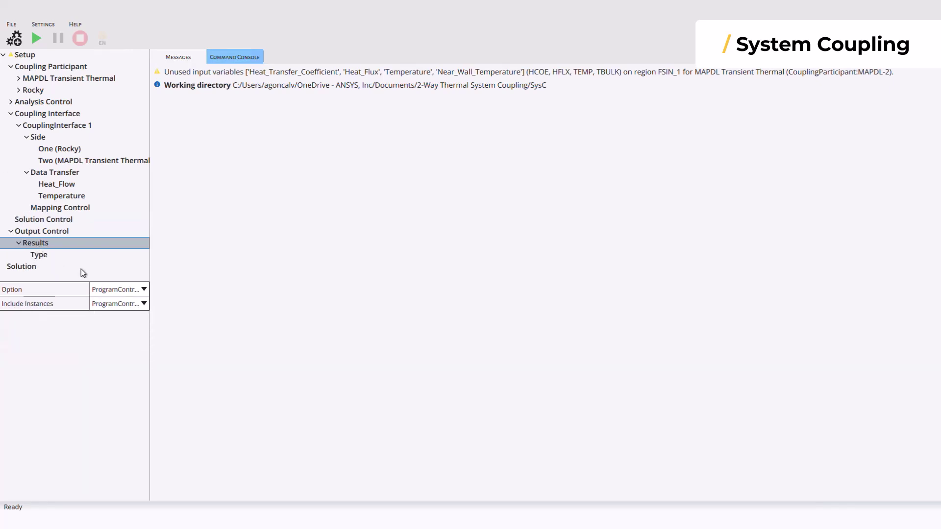
pyautogui.click(115, 290)
pyautogui.click(118, 349)
pyautogui.click(12, 24)
pyautogui.press('Escape')
# Start the coupled solve from the Solution step and bring up its monitoring chart
pyautogui.click(27, 273)
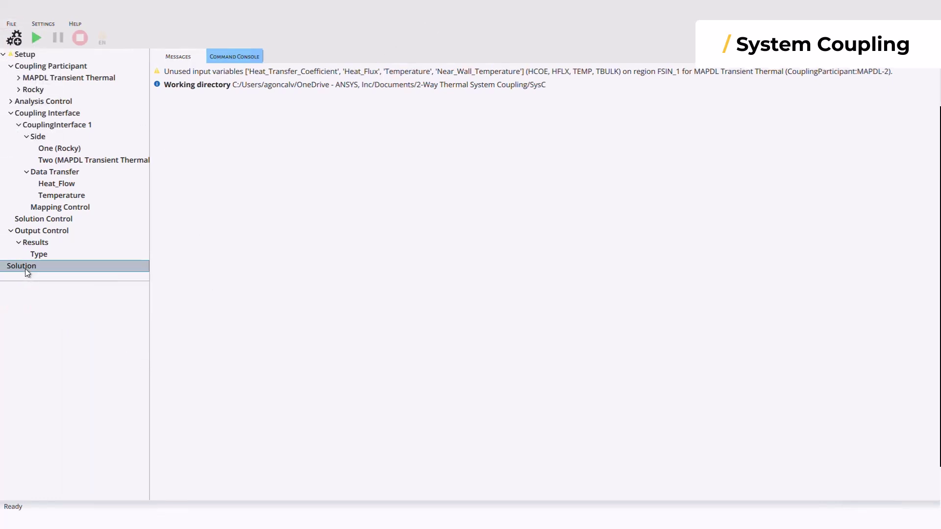
pyautogui.click(36, 38)
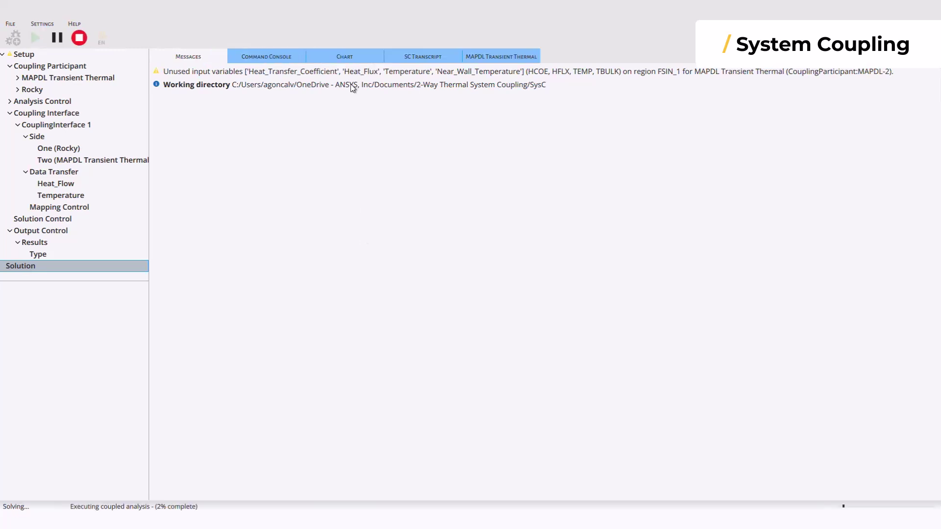
pyautogui.click(341, 57)
# Chart the Heat_Flow (Sum) and Temperature (Weighted Average) convergence histories in turn
pyautogui.click(337, 76)
pyautogui.click(337, 104)
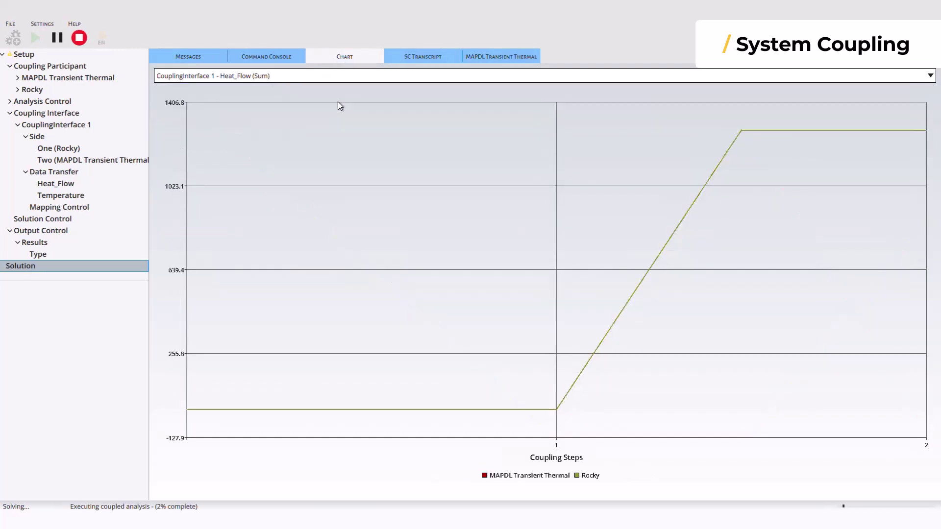
pyautogui.click(335, 78)
pyautogui.click(331, 120)
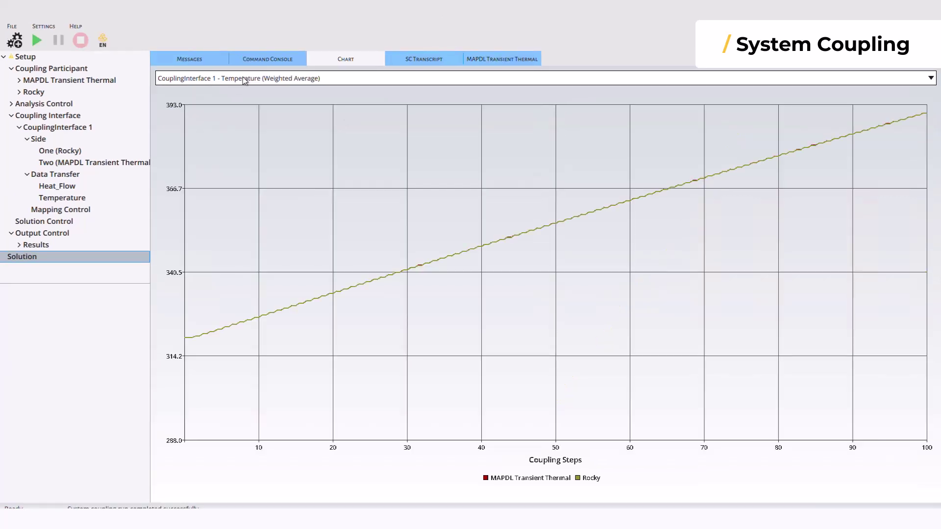
pyautogui.click(239, 77)
pyautogui.click(245, 108)
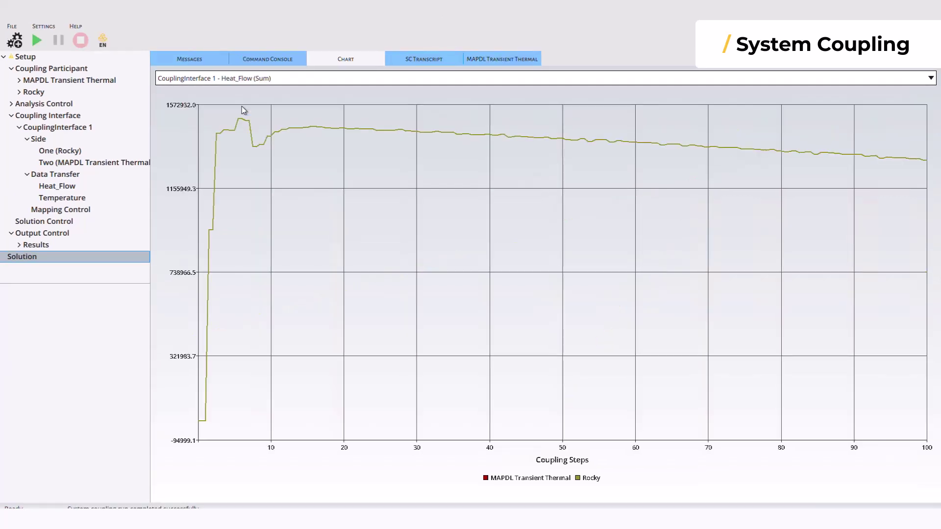
pyautogui.click(245, 79)
# After charting data transfer convergence, offset the MAPDL transient thermal part by -0.25 in Z
pyautogui.click(243, 94)
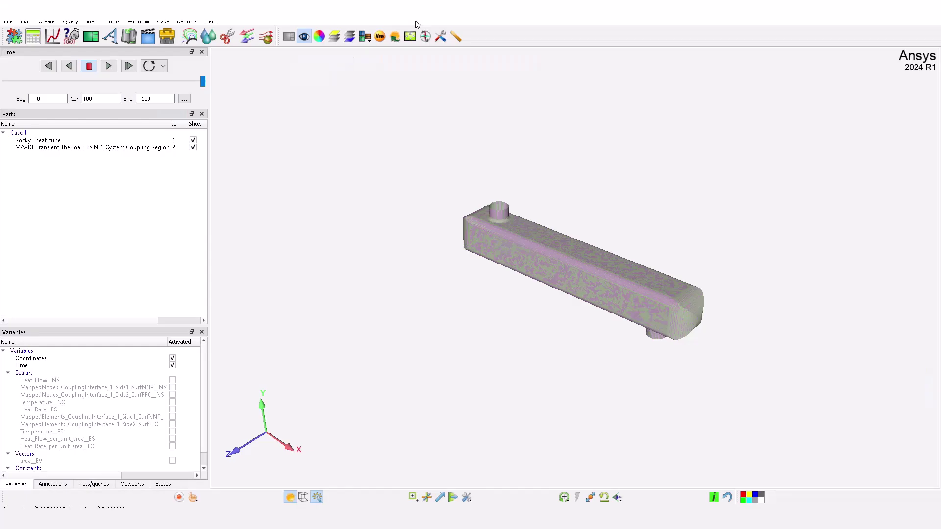
pyautogui.click(79, 149)
pyautogui.rightClick(77, 149)
pyautogui.click(105, 156)
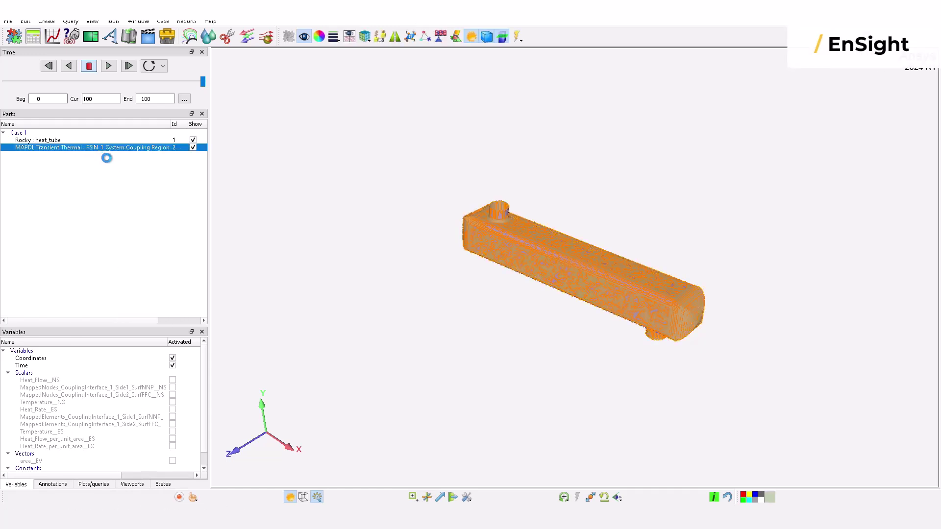
pyautogui.moveTo(130, 207); pyautogui.dragTo(106, 207)
pyautogui.write('-0.')
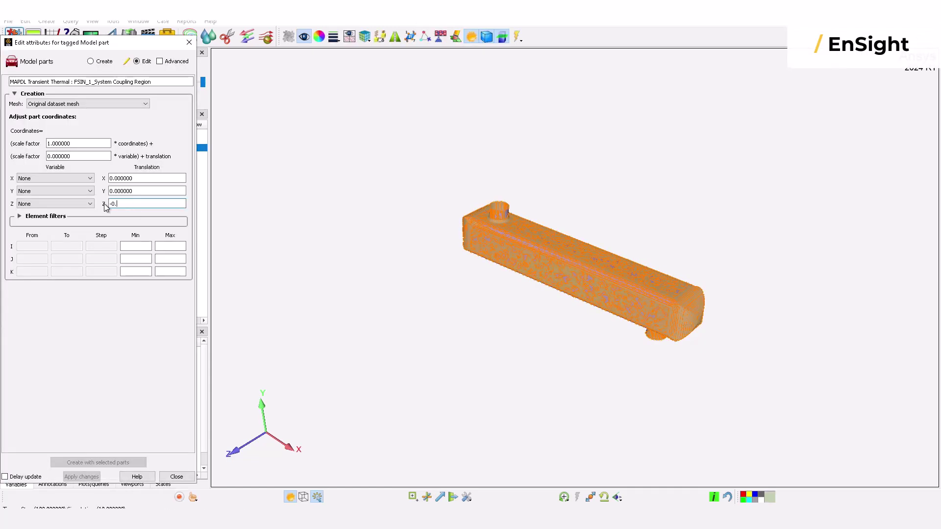
pyautogui.write('25')
pyautogui.press('Return')
pyautogui.click(176, 476)
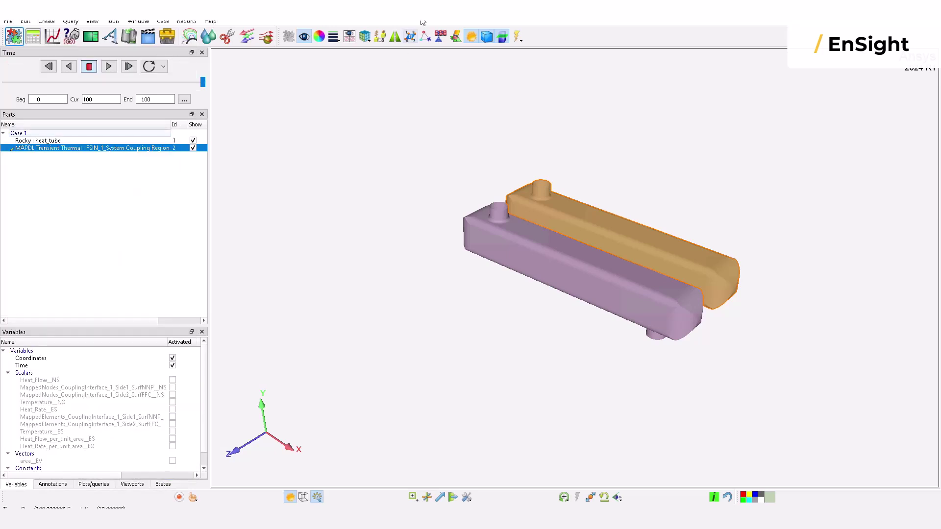
# Colour the Rocky heat_tube by Temperature_ES and the MAPDL part by Heat_Flow_NS
pyautogui.click(30, 140)
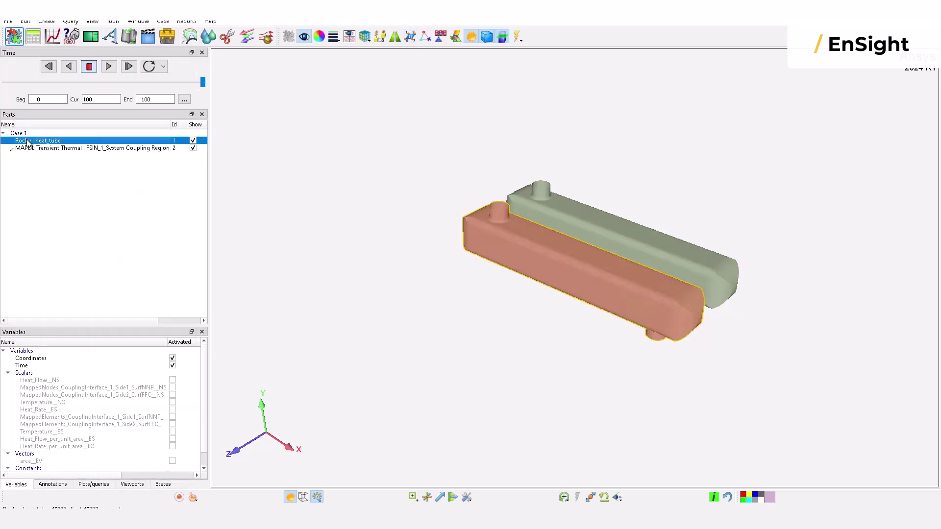
pyautogui.click(58, 432)
pyautogui.moveTo(316, 356); pyautogui.dragTo(537, 238)
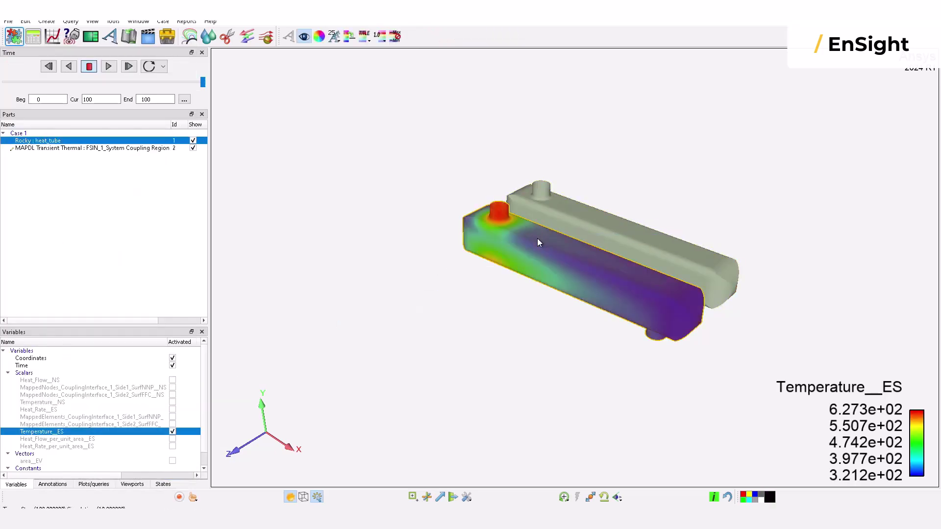
pyautogui.click(58, 148)
pyautogui.moveTo(44, 381); pyautogui.dragTo(581, 222)
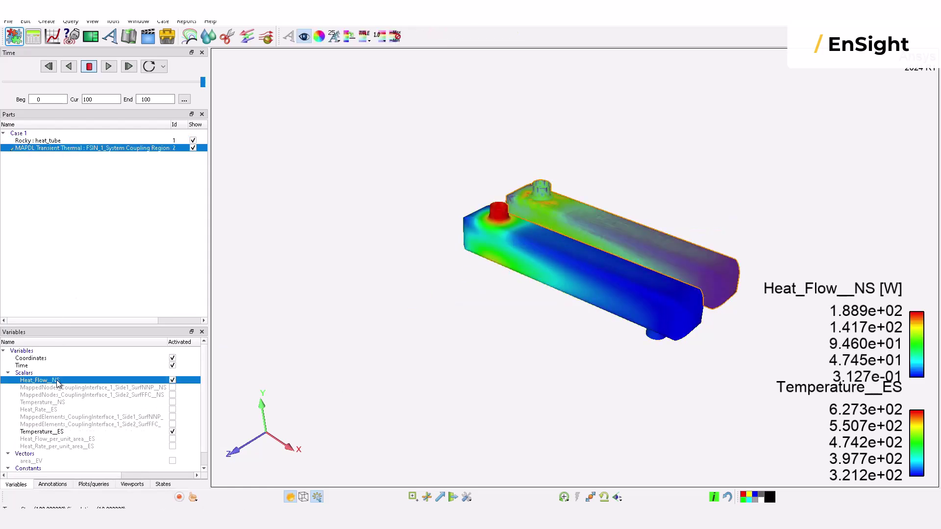
# Plot maximum Temperature_ES versus time for the Rocky heat_tube part
pyautogui.rightClick(49, 434)
pyautogui.press('Escape')
pyautogui.click(49, 141)
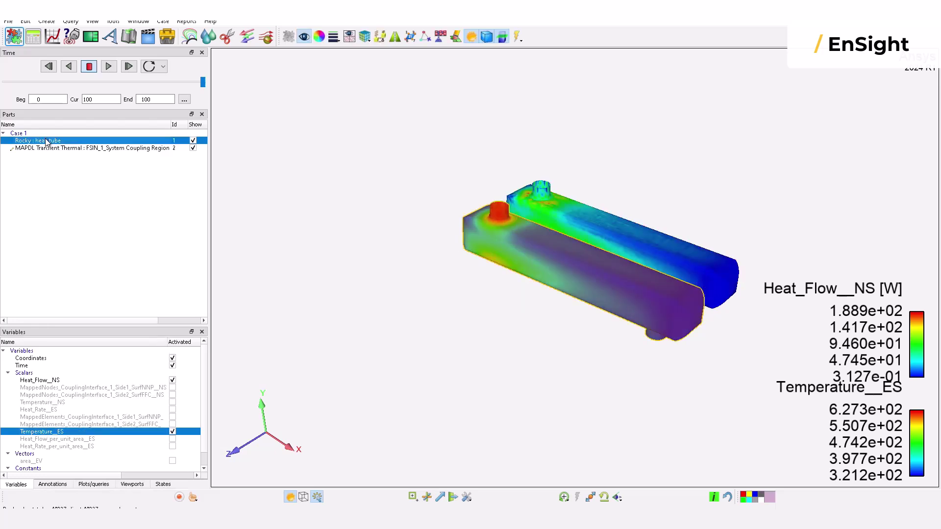
pyautogui.rightClick(41, 436)
pyautogui.moveTo(98, 354)
pyautogui.click(189, 352)
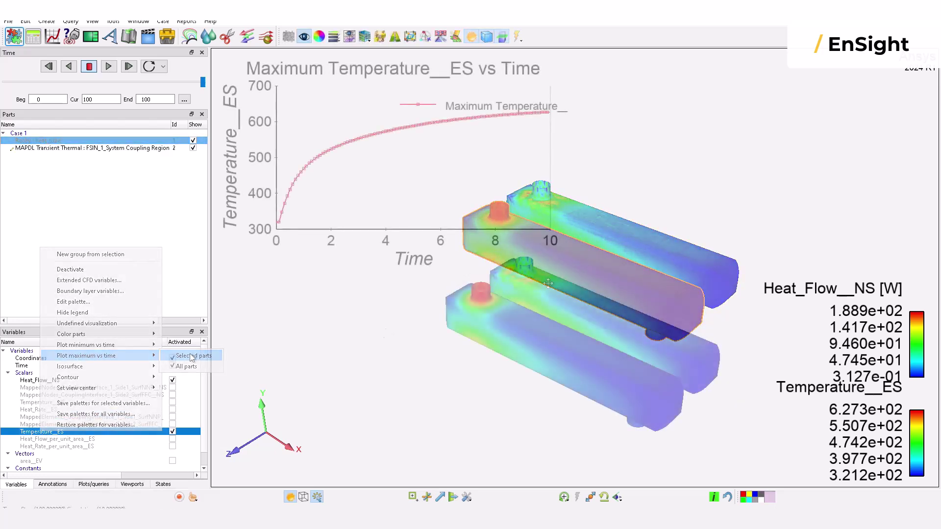
# Plot maximum Heat_Flow_NS versus time for the MAPDL part and play the animation
pyautogui.click(51, 148)
pyautogui.rightClick(39, 380)
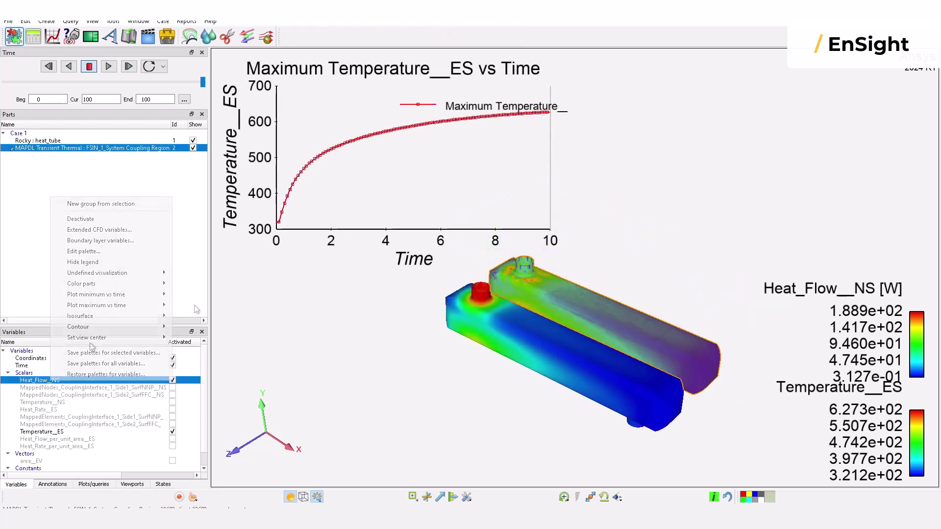
pyautogui.moveTo(98, 272)
pyautogui.click(196, 309)
pyautogui.click(108, 67)
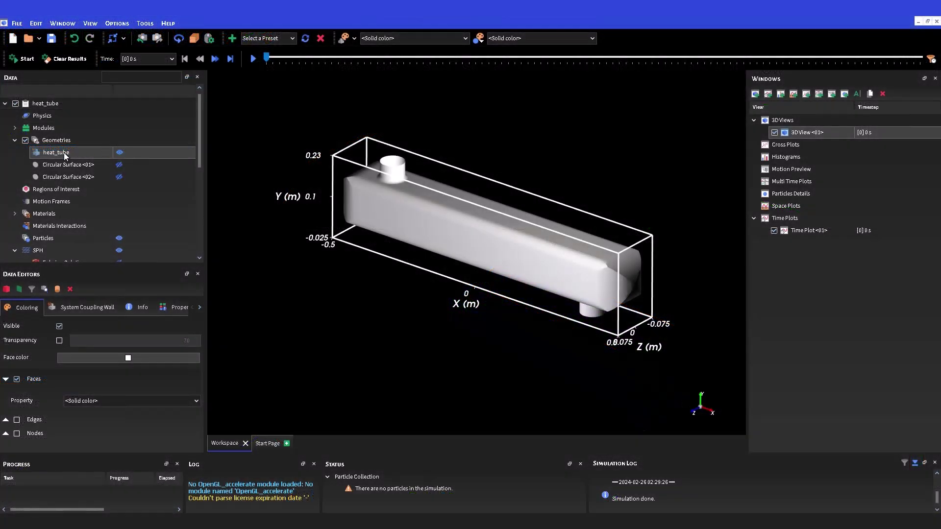
# Colour the heat_tube faces by Temperature and advance the results to about 4.86 s
pyautogui.click(98, 401)
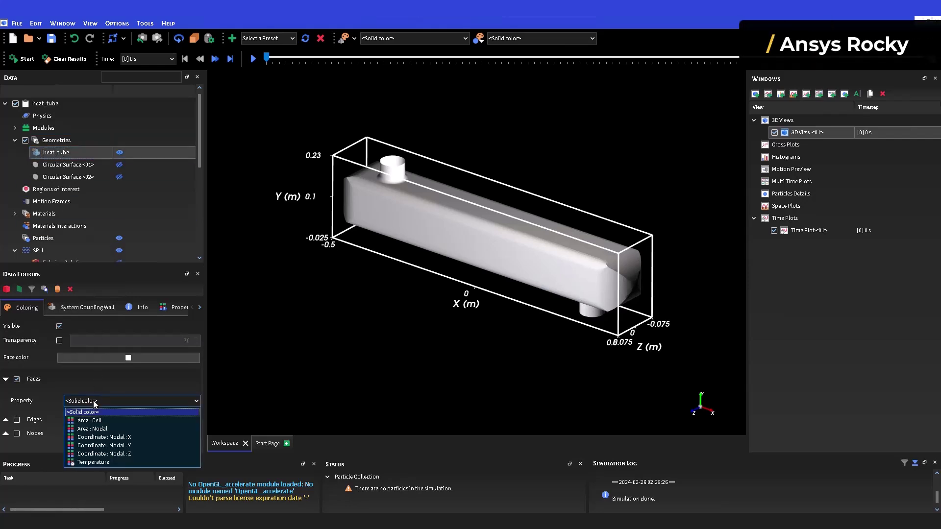
pyautogui.click(97, 462)
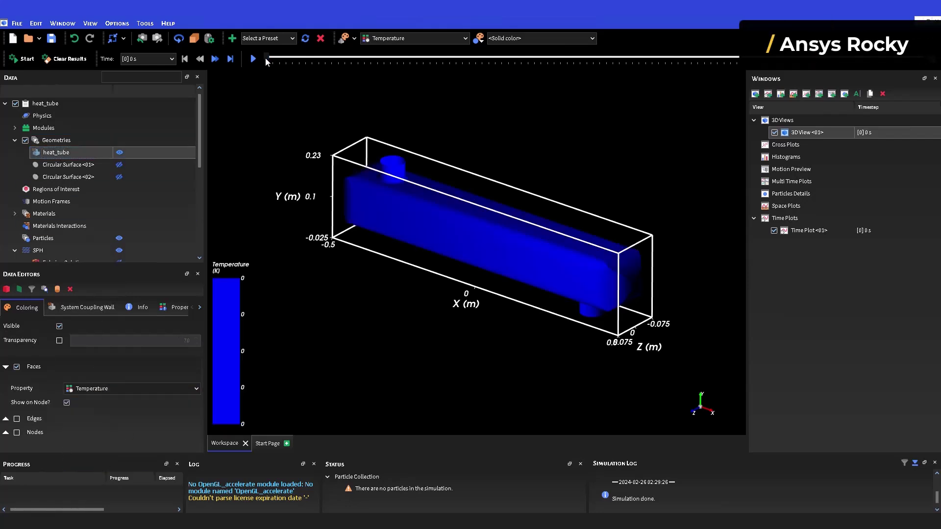
pyautogui.moveTo(267, 59); pyautogui.dragTo(318, 58)
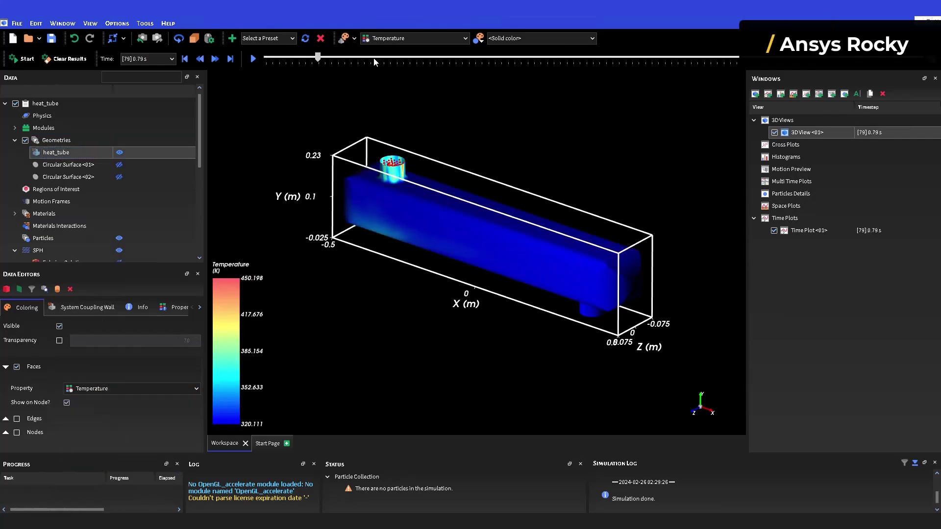
pyautogui.moveTo(374, 61); pyautogui.dragTo(751, 59)
# Hide the heat_tube geometry and colour the SPH fluid particles by Temperature
pyautogui.click(119, 152)
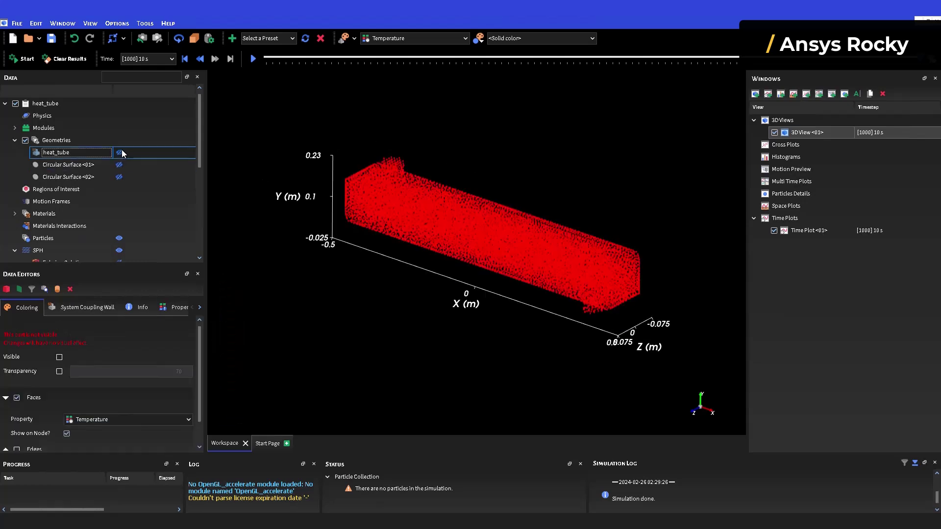
pyautogui.click(43, 250)
pyautogui.scroll(-1, 42, 249)
pyautogui.click(91, 393)
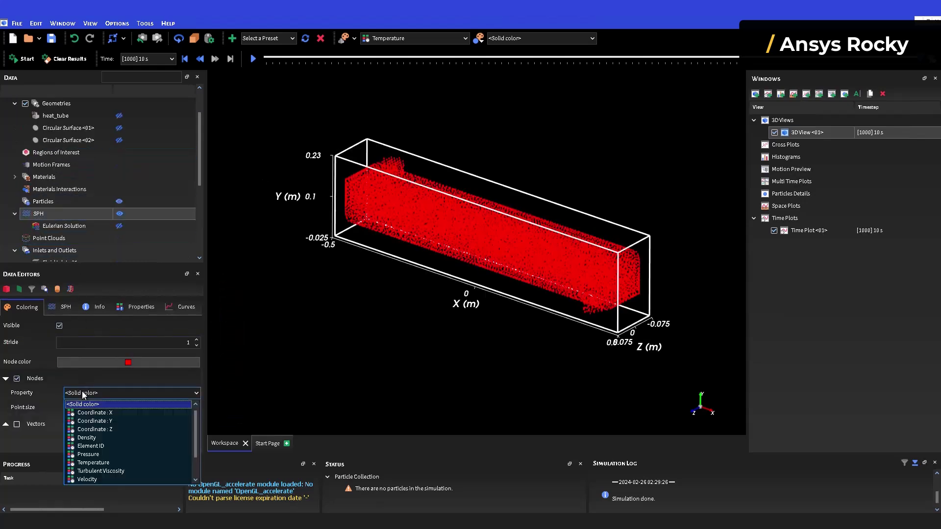
pyautogui.click(97, 462)
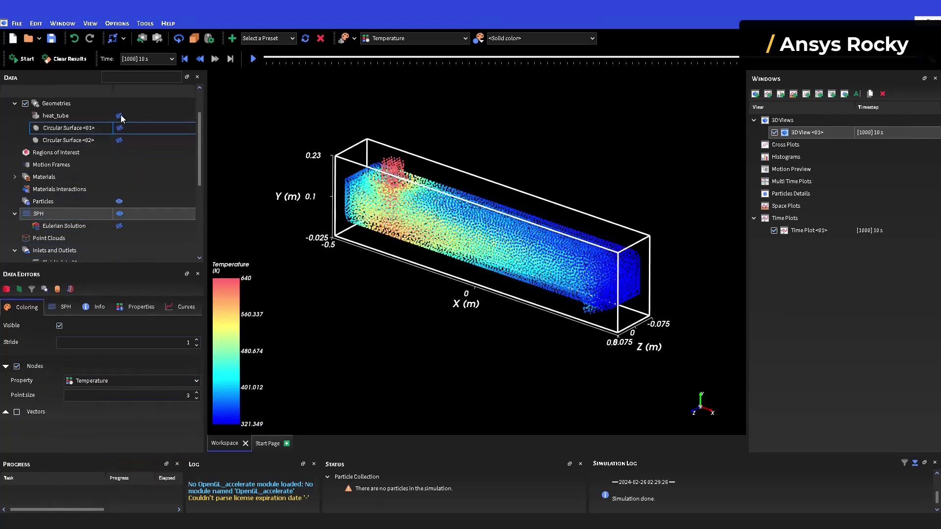